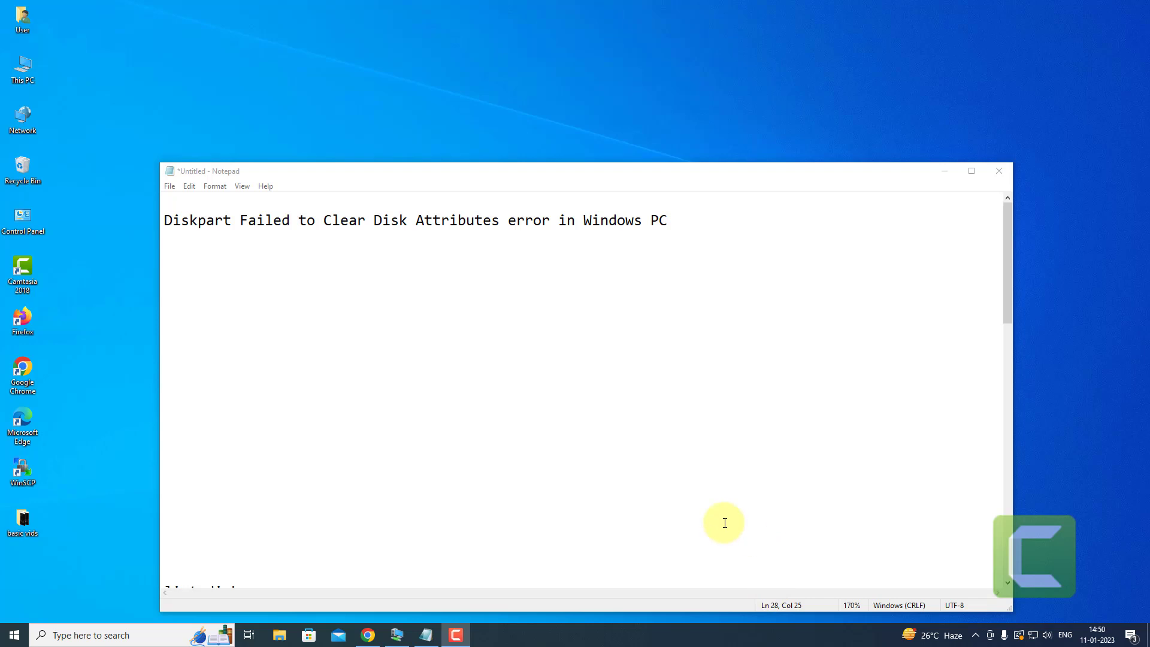
# Search Windows for DISKPART and run it as administrator
pyautogui.click(56, 635)
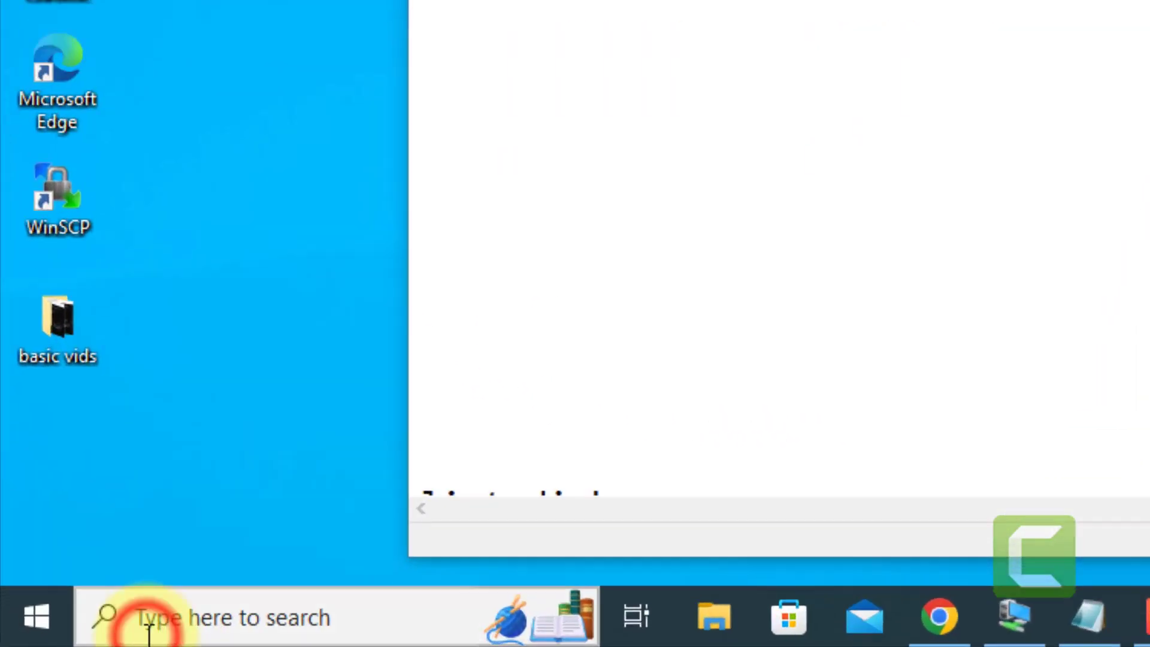
pyautogui.write('DISK')
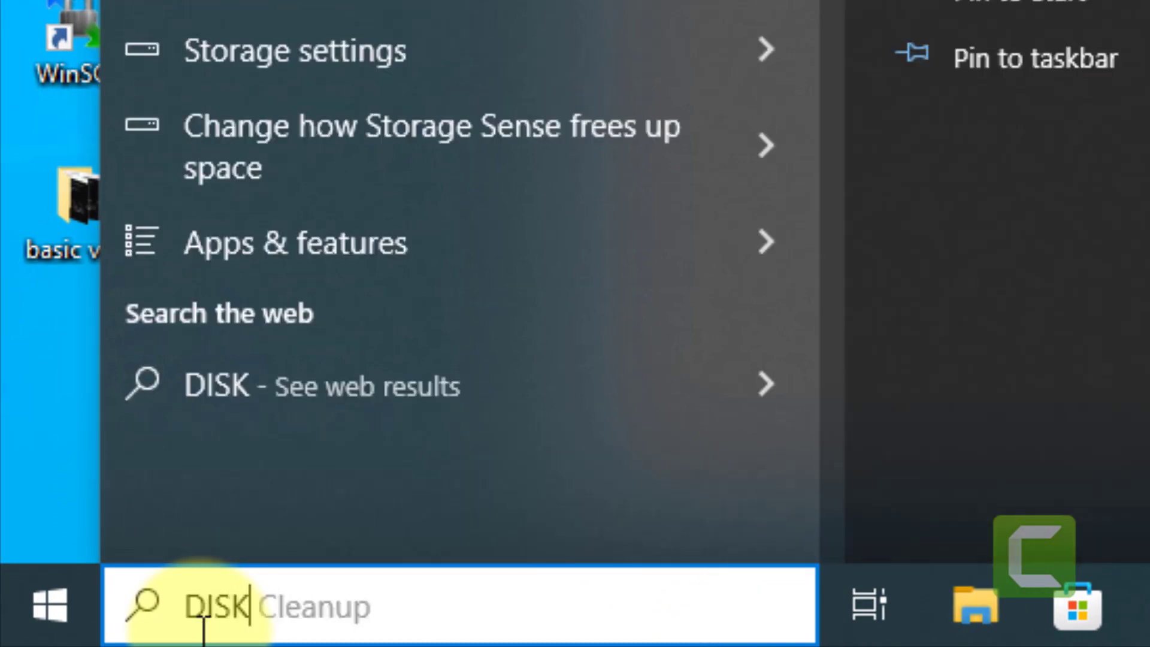
pyautogui.write('PART')
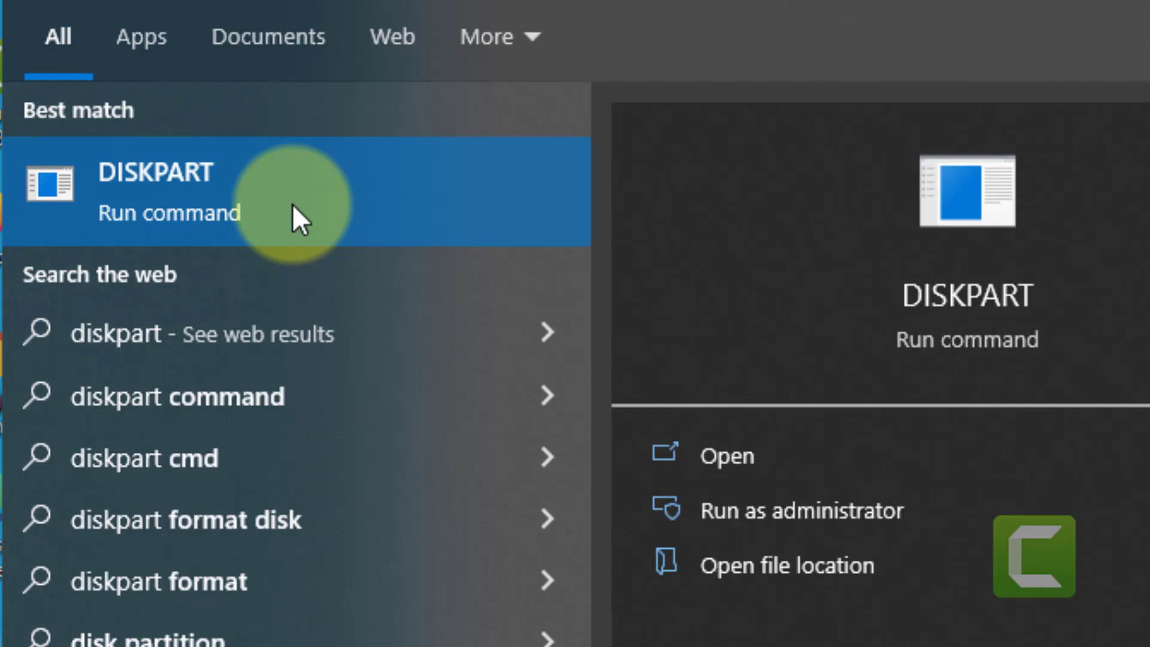
pyautogui.rightClick(258, 202)
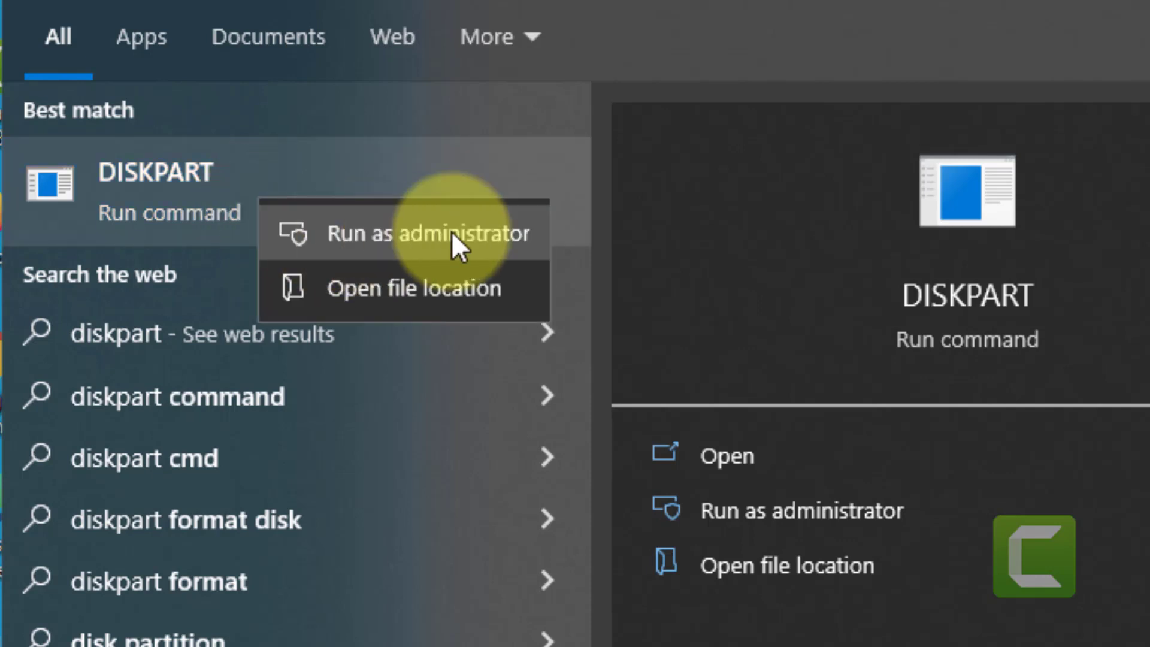
pyautogui.click(488, 253)
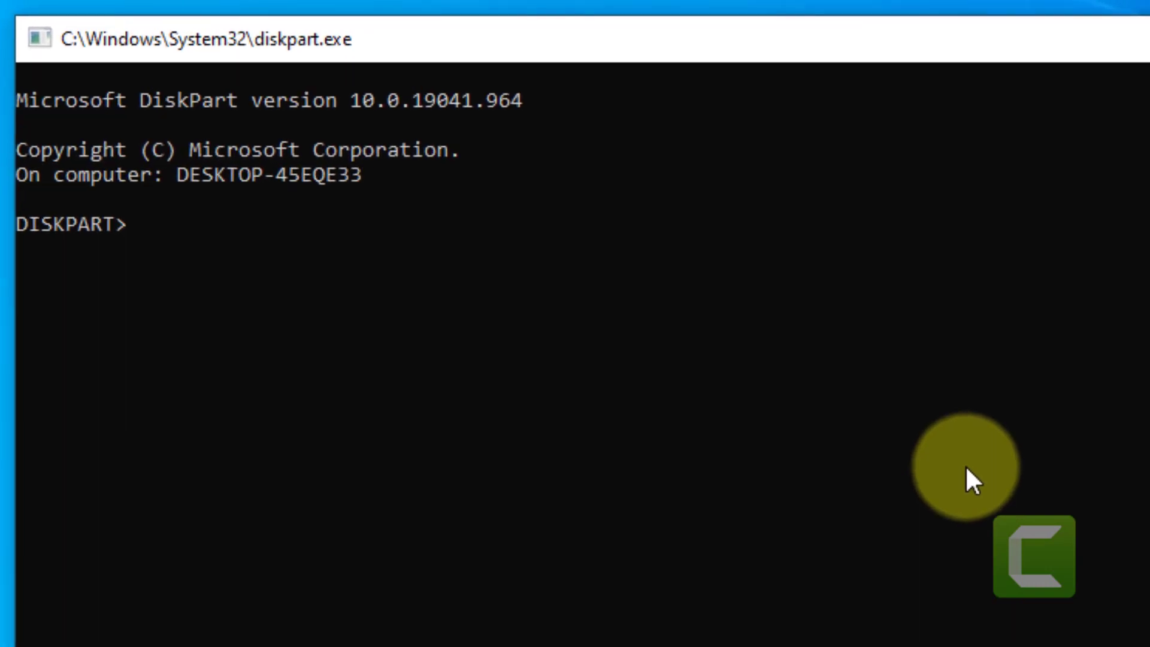
pyautogui.write('list di')
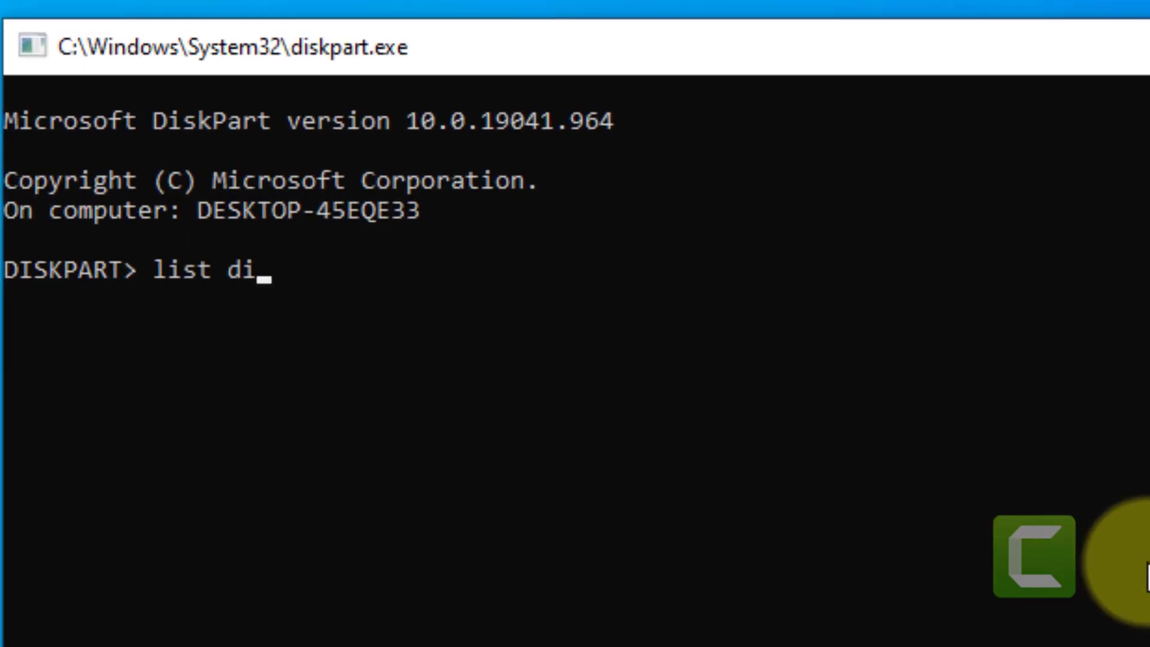
pyautogui.write('sk')
# Run 'list disk' to show the 931 GB Disk 0 and the 15 GB Disk 1
pyautogui.press('Return')
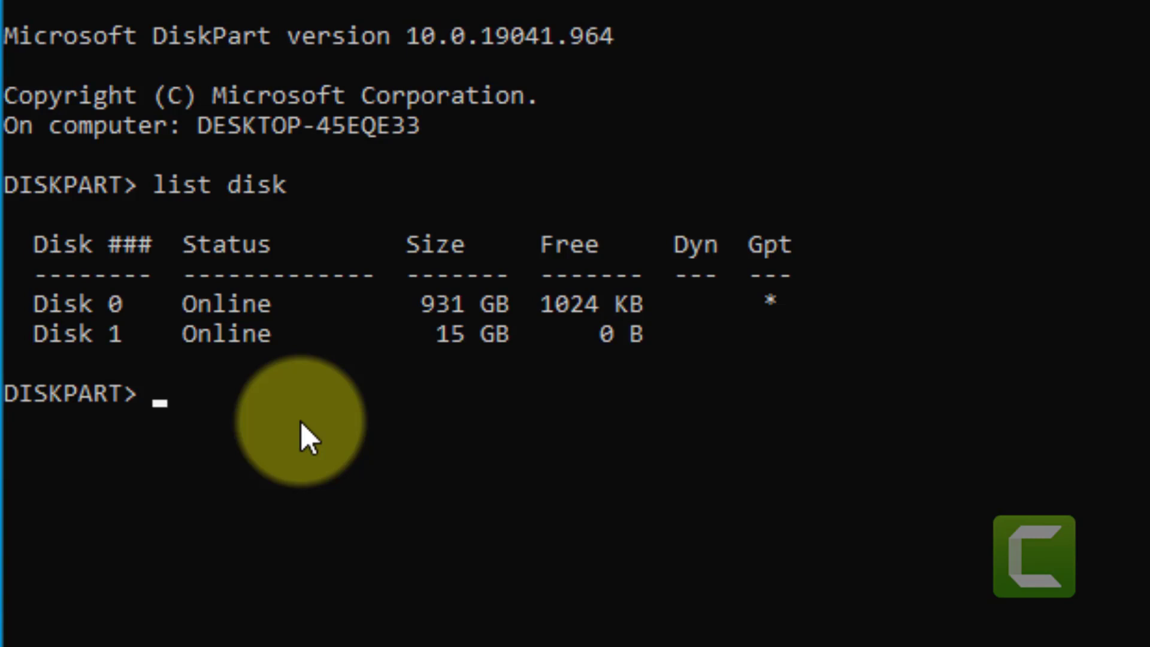
pyautogui.write('select ')
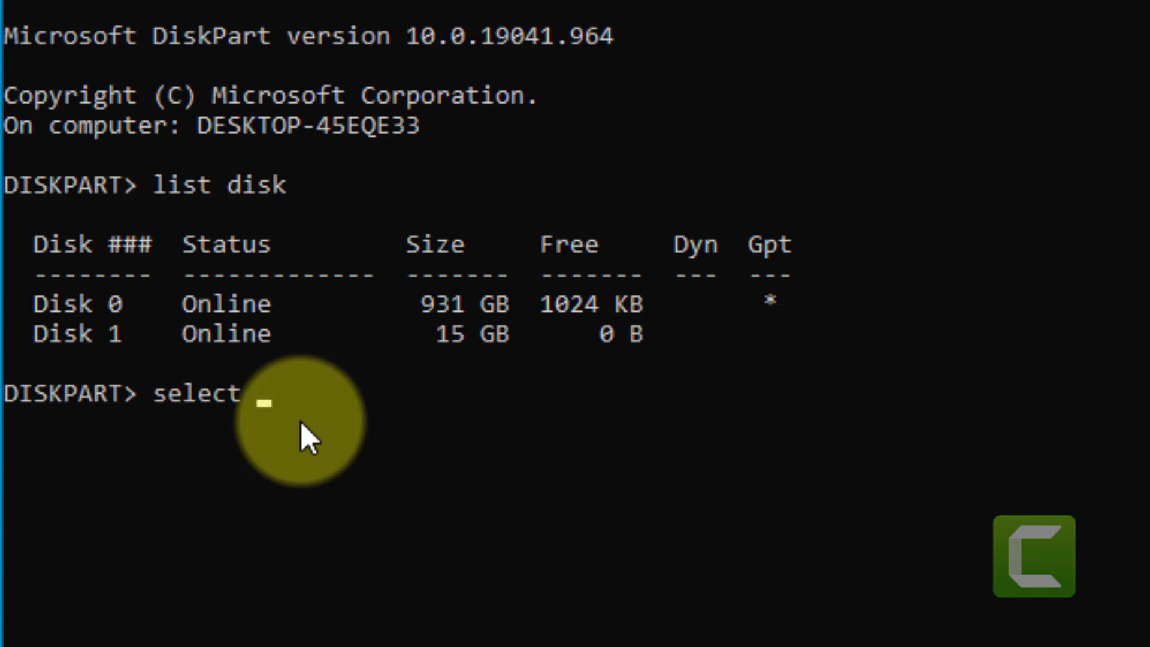
pyautogui.write('disk ')
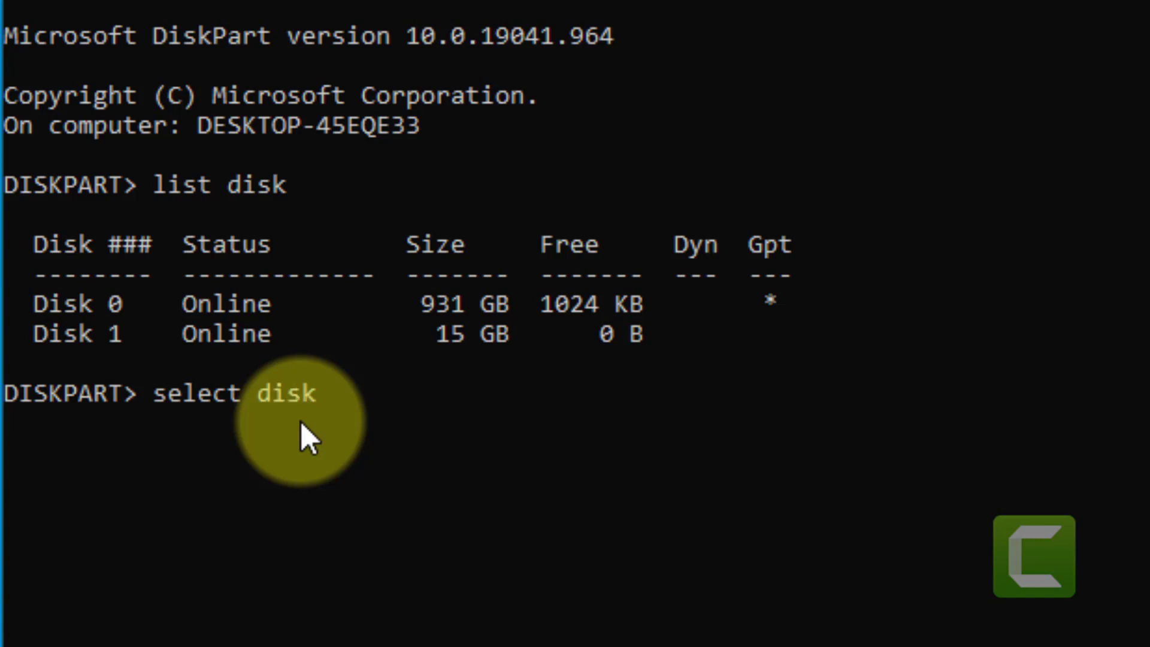
pyautogui.write('1')
# Run 'select disk 1' to target the 15 GB USB disk
pyautogui.press('Return')
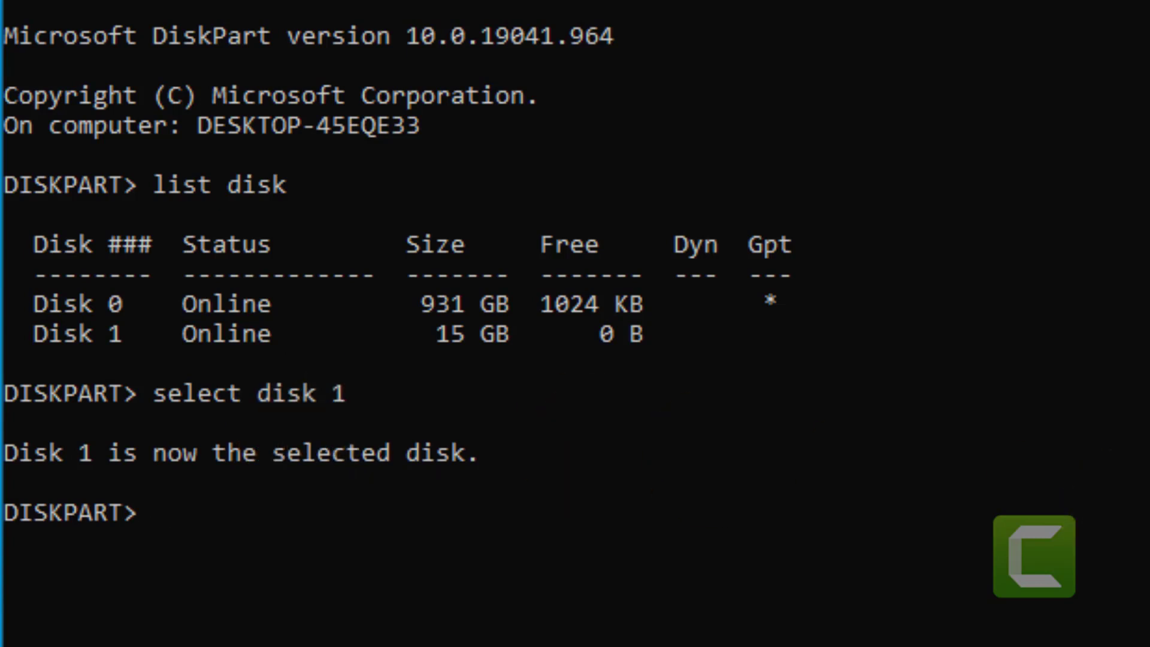
pyautogui.write('cle')
pyautogui.write('an')
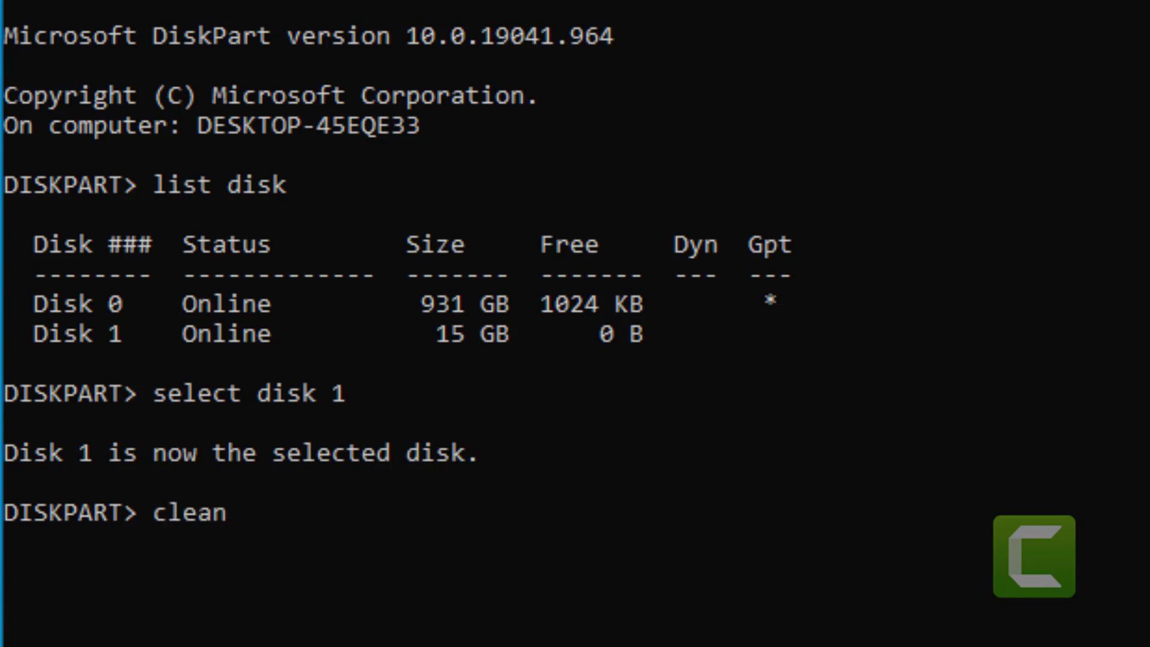
# Clean Disk 1, create a primary partition, and mark the NTFS format line in the notes
pyautogui.press('Return')
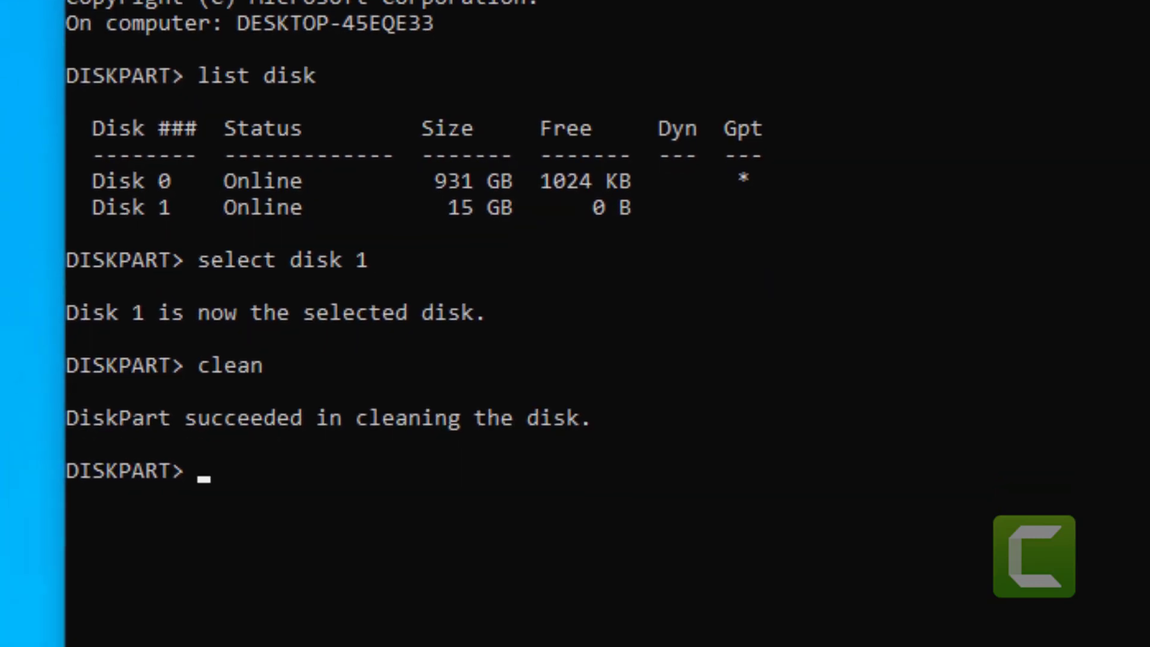
pyautogui.write('cr')
pyautogui.write('eate pa')
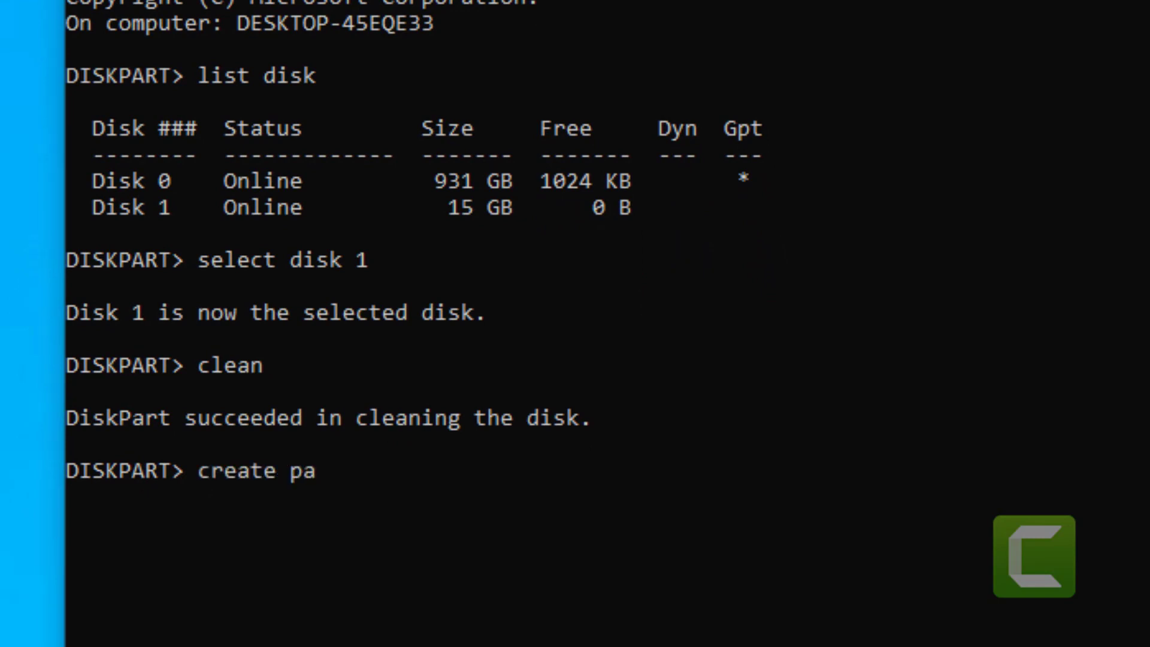
pyautogui.write('rti')
pyautogui.write('tion ')
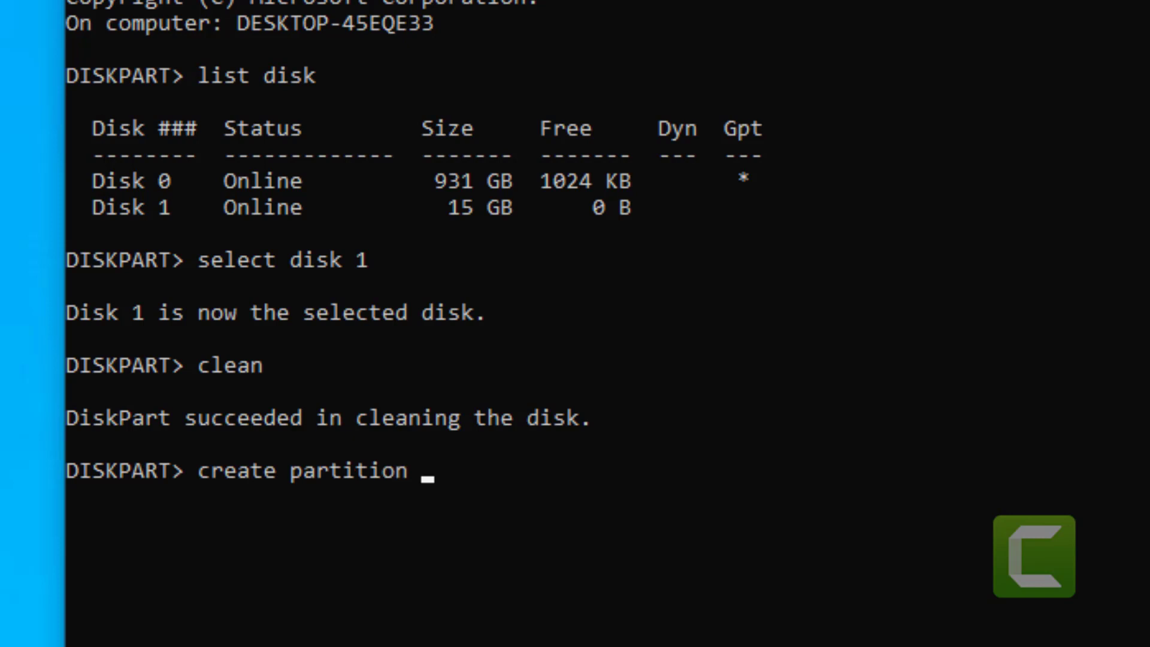
pyautogui.write('pri')
pyautogui.write('mary')
pyautogui.press('Return')
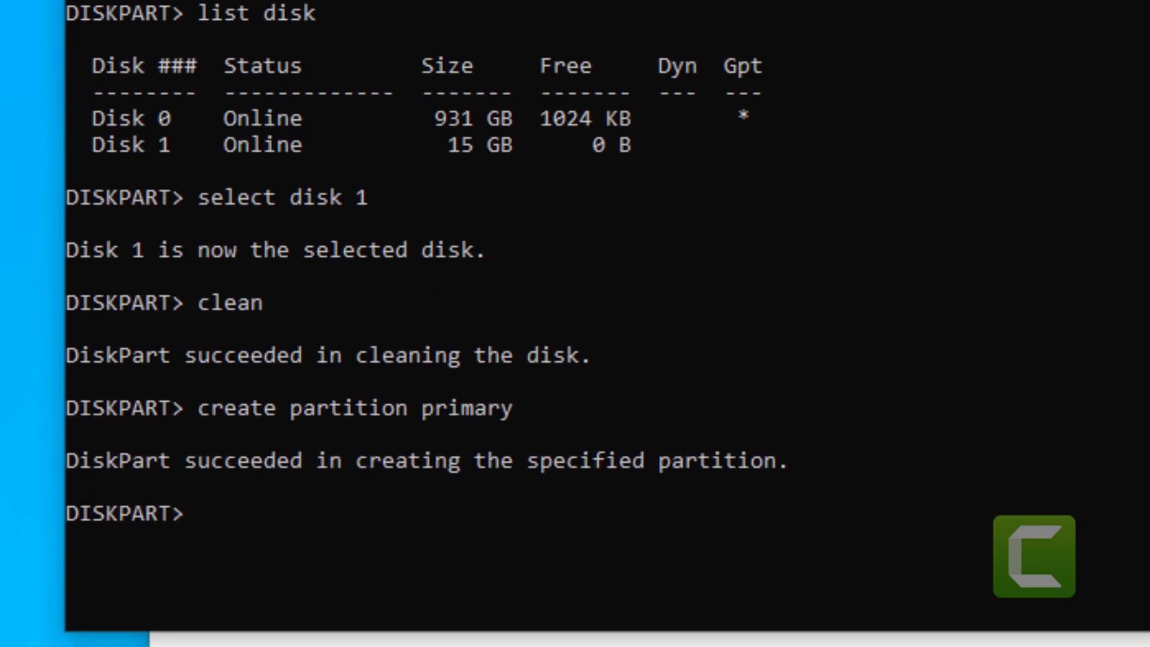
pyautogui.scroll(-5, 821, 349)
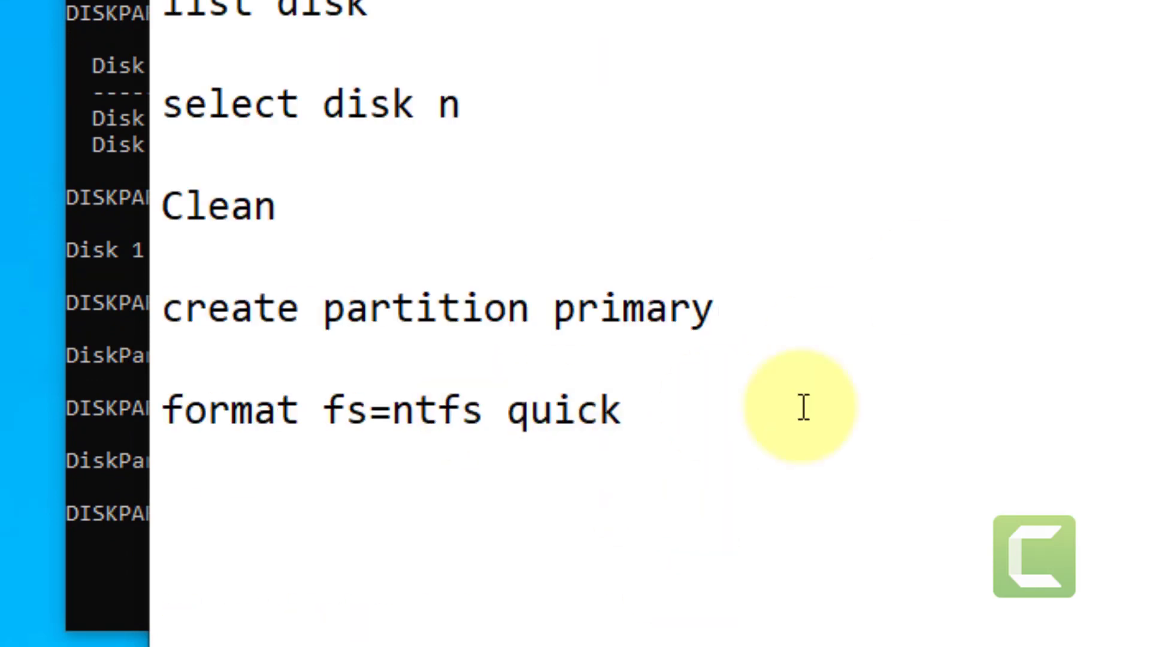
pyautogui.moveTo(803, 407); pyautogui.dragTo(102, 410)
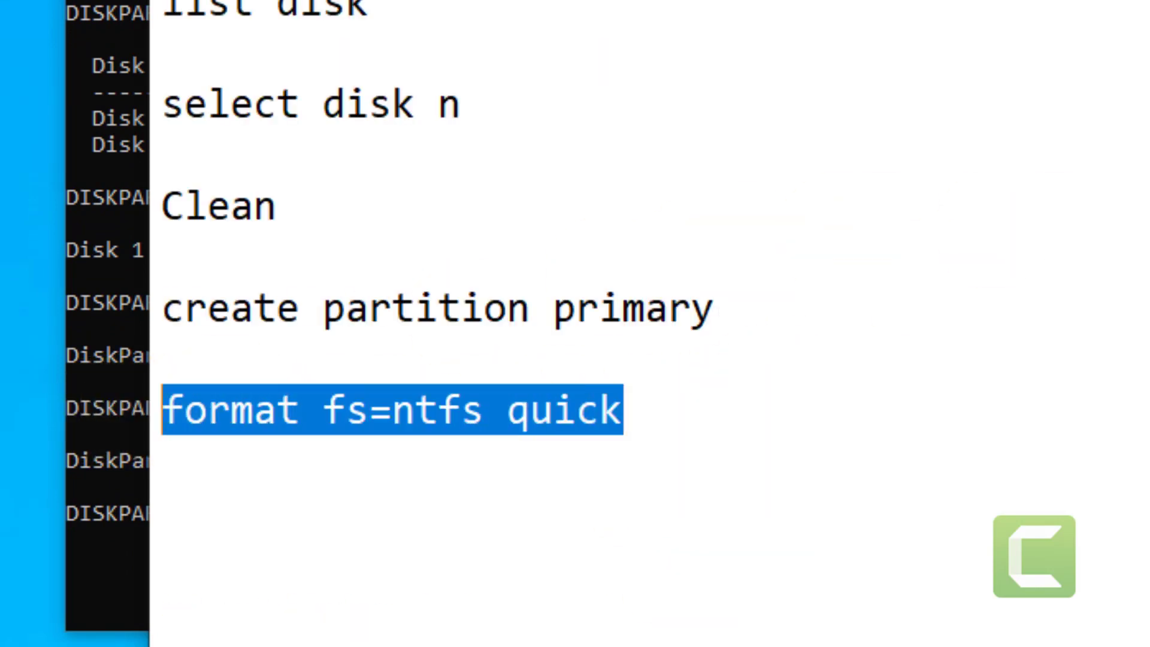
pyautogui.hotkey('alt', 'Tab')
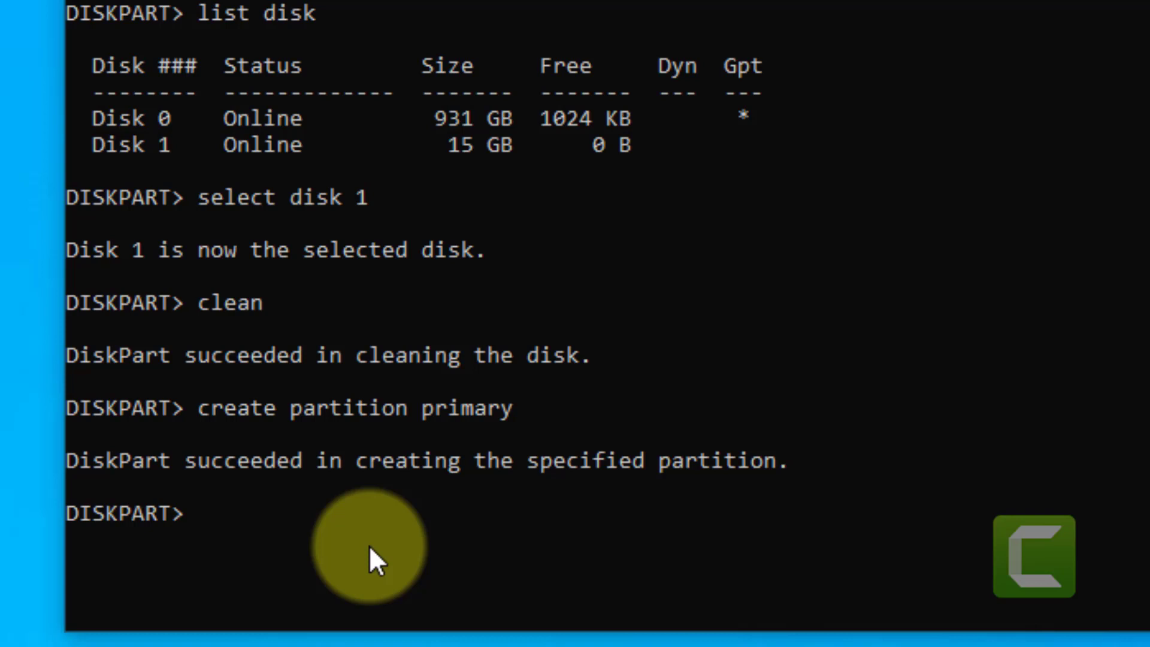
pyautogui.write('format ')
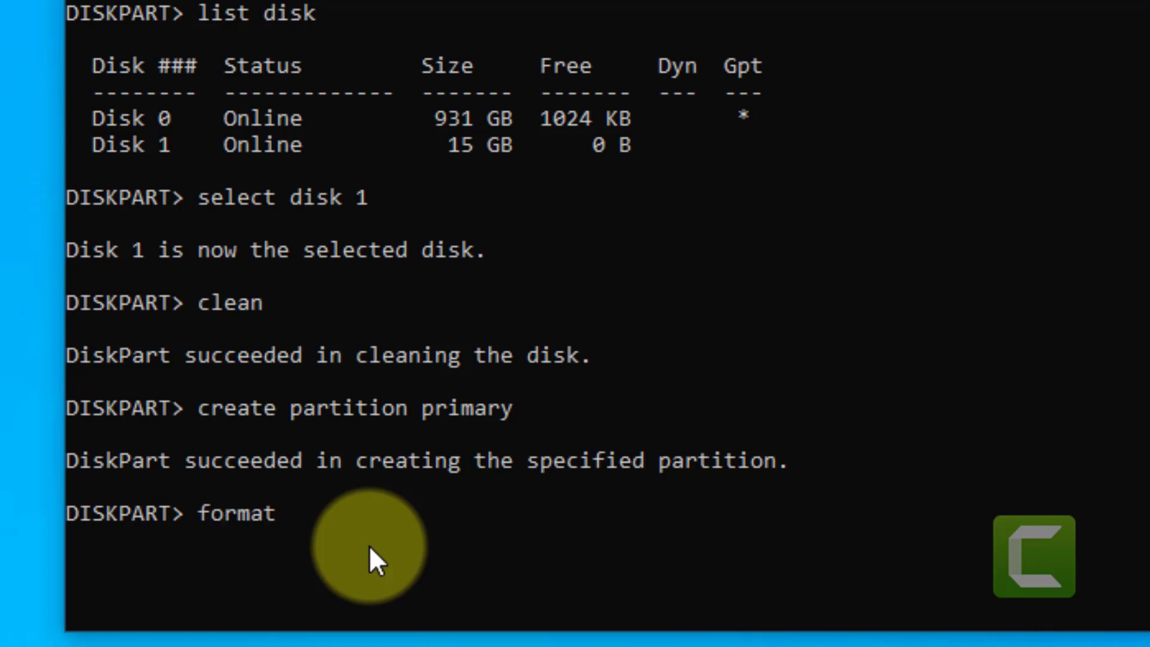
pyautogui.write('fs=')
pyautogui.write('ntfs')
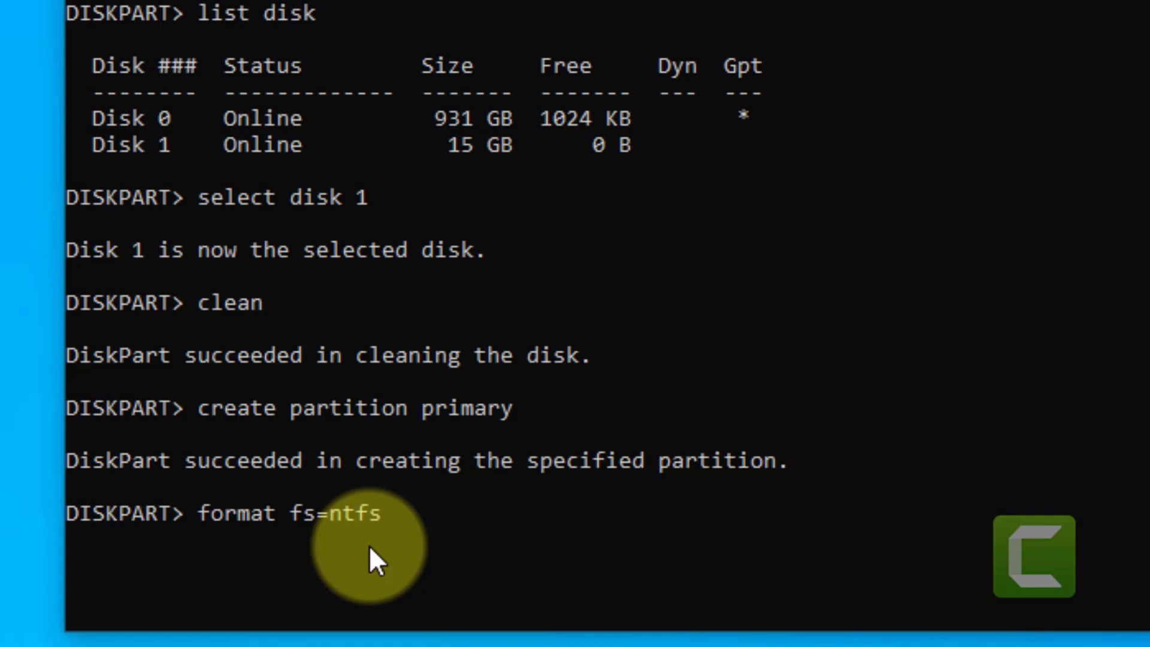
pyautogui.write(' quic')
pyautogui.write('k')
# Run 'format fs=ntfs quick' and let it reach 100 percent
pyautogui.press('Return')
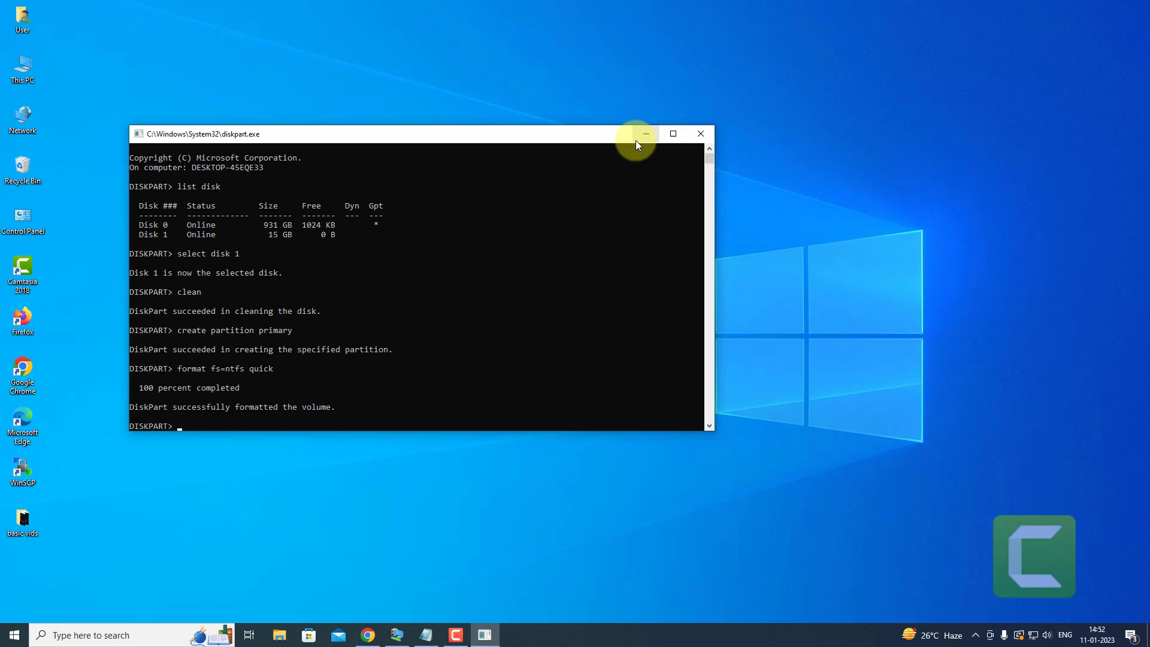
# Search for 'registry editor' and launch the Registry Editor best match
pyautogui.click(80, 635)
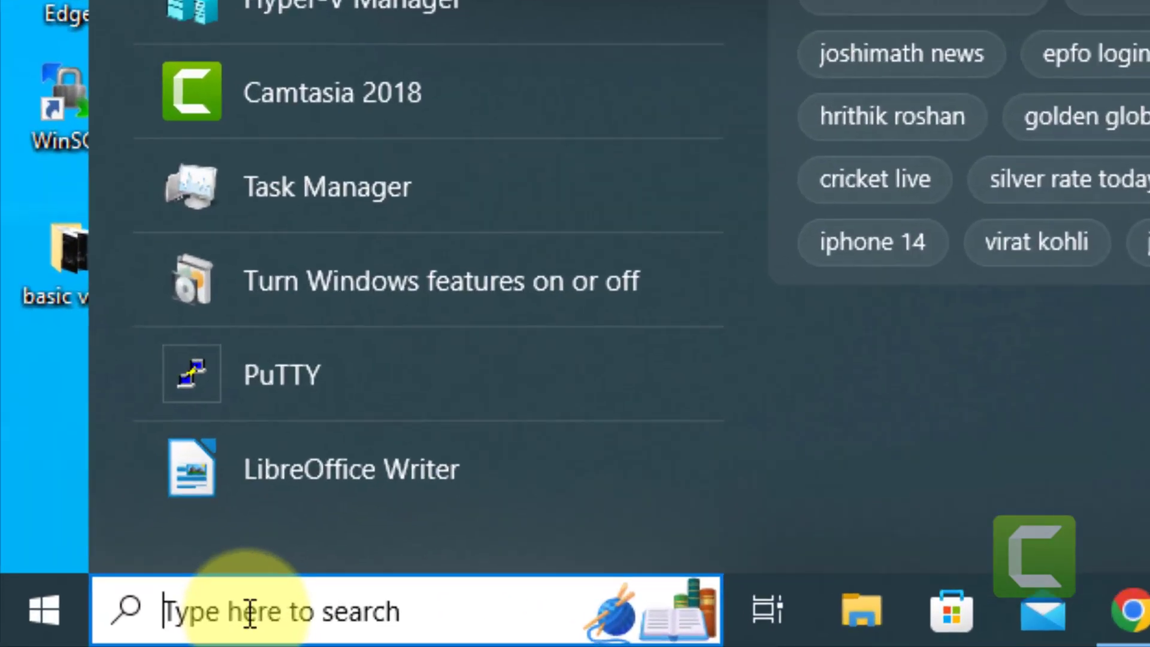
pyautogui.write('regist')
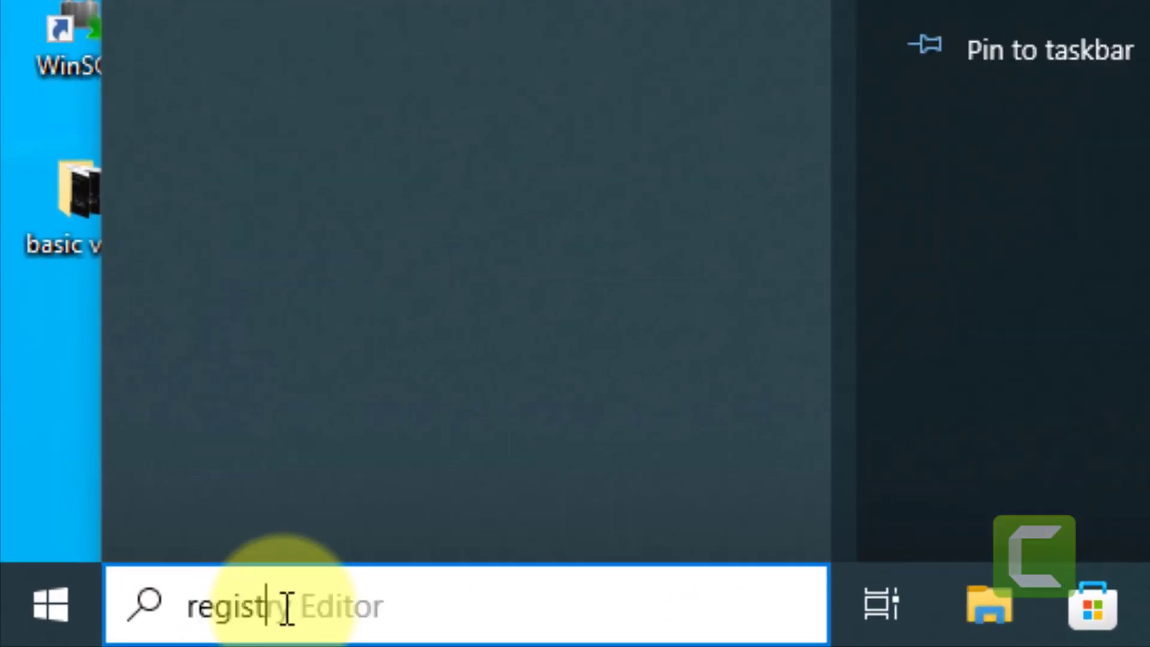
pyautogui.write('ry editor')
pyautogui.click(530, 296)
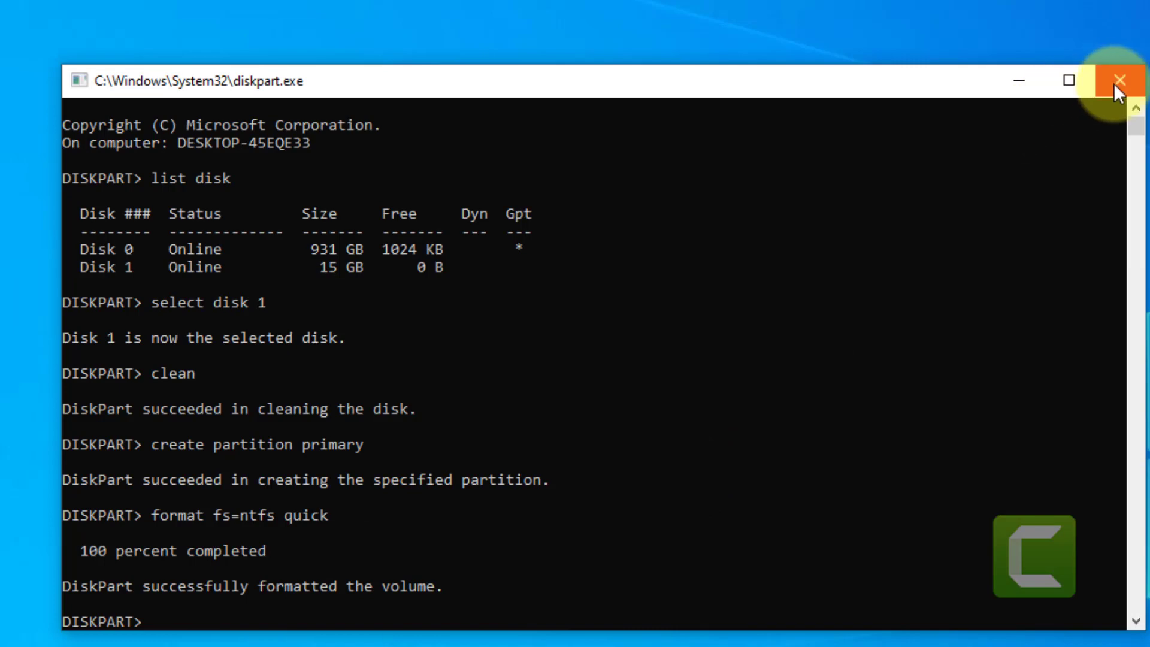
# Close DiskPart and paste the copied path to reach HKEY_LOCAL_MACHINE\SYSTEM\CurrentControlSet\Control
pyautogui.click(1115, 81)
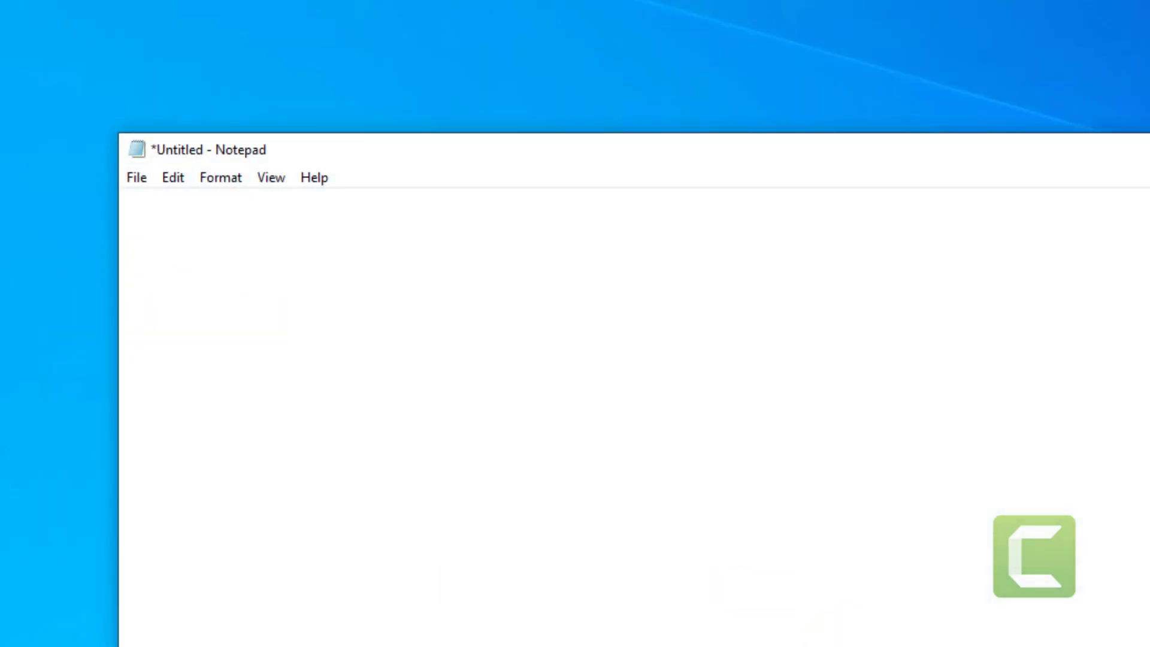
pyautogui.rightClick(264, 419)
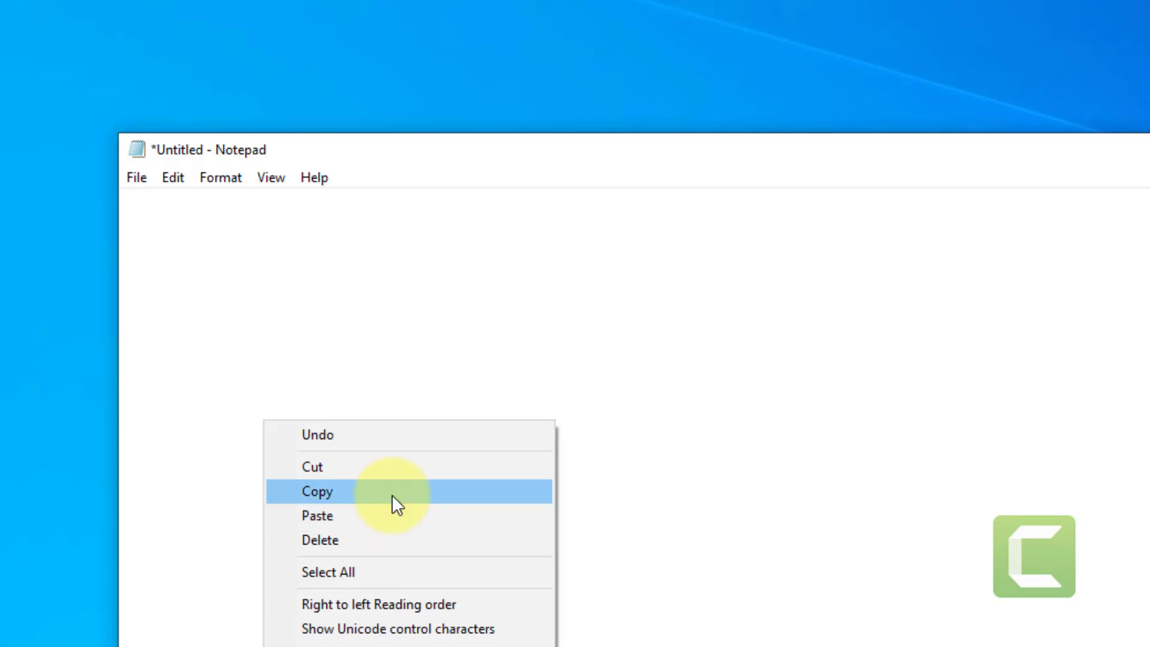
pyautogui.click(391, 492)
pyautogui.write('list disk  select disk n  Clean  create partition primary  format fs=ntfs quick')
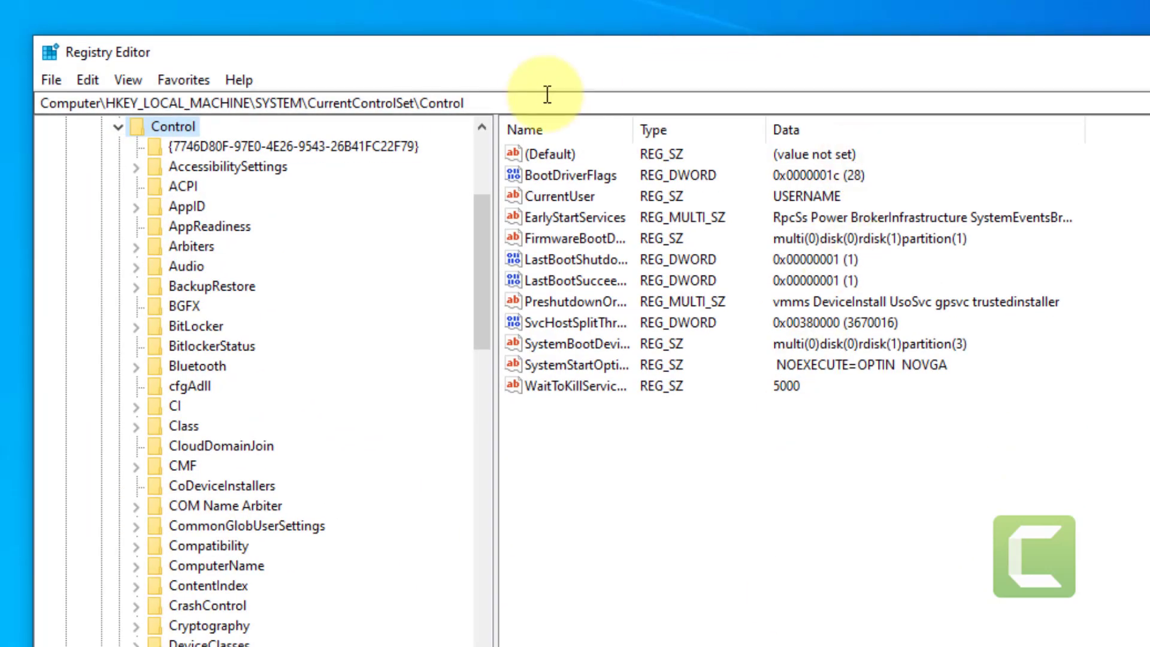
pyautogui.click(517, 102)
pyautogui.press('End')
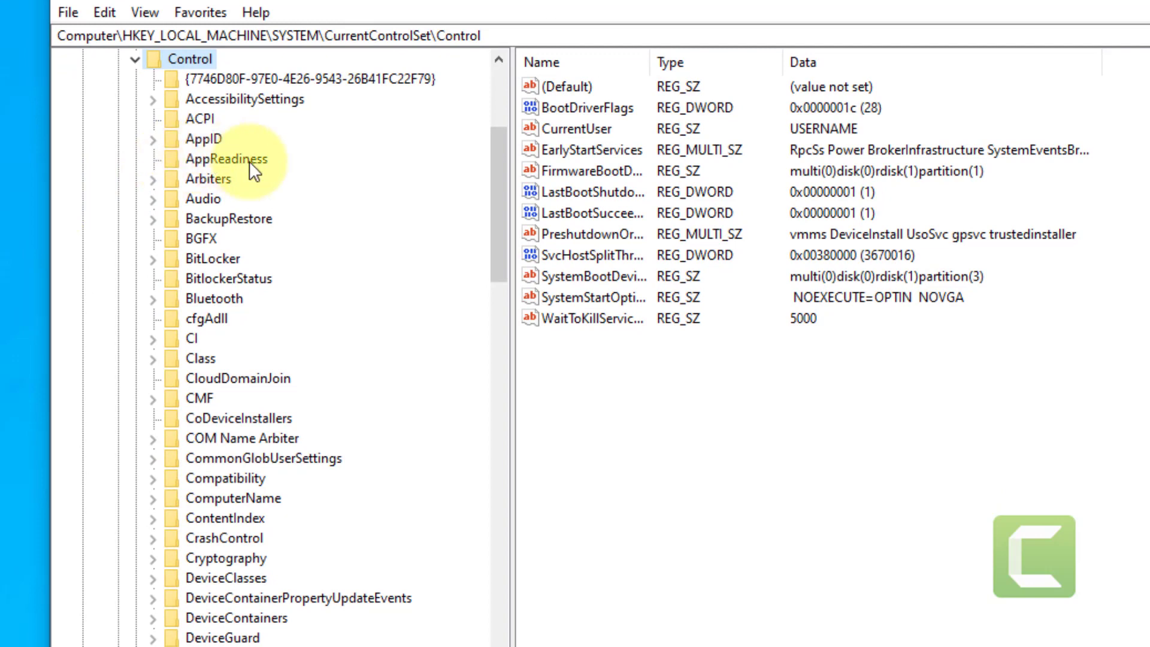
# Copy the name 'StorageDevicePolicies' from the notes
pyautogui.click(643, 639)
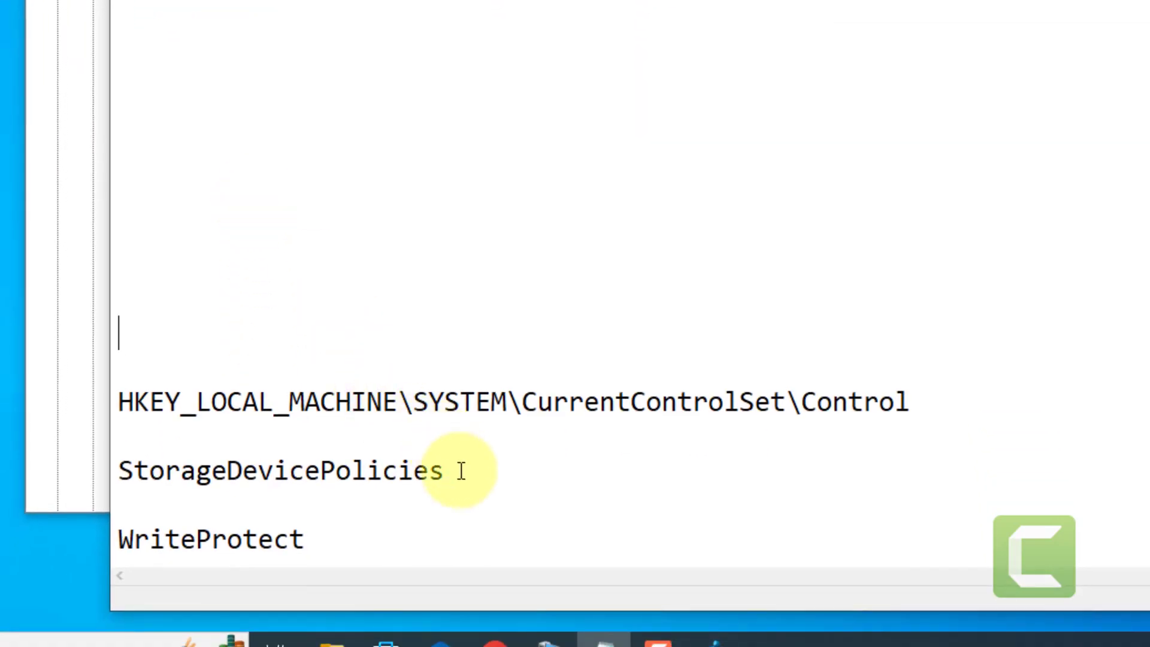
pyautogui.moveTo(446, 470); pyautogui.dragTo(117, 469)
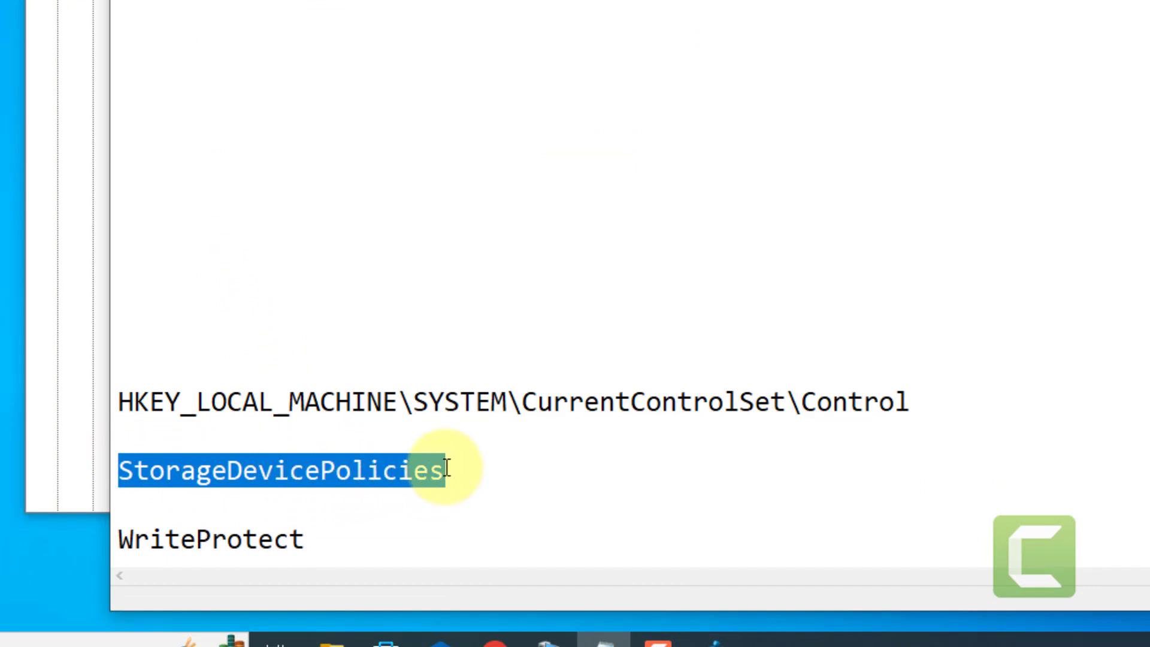
pyautogui.rightClick(386, 466)
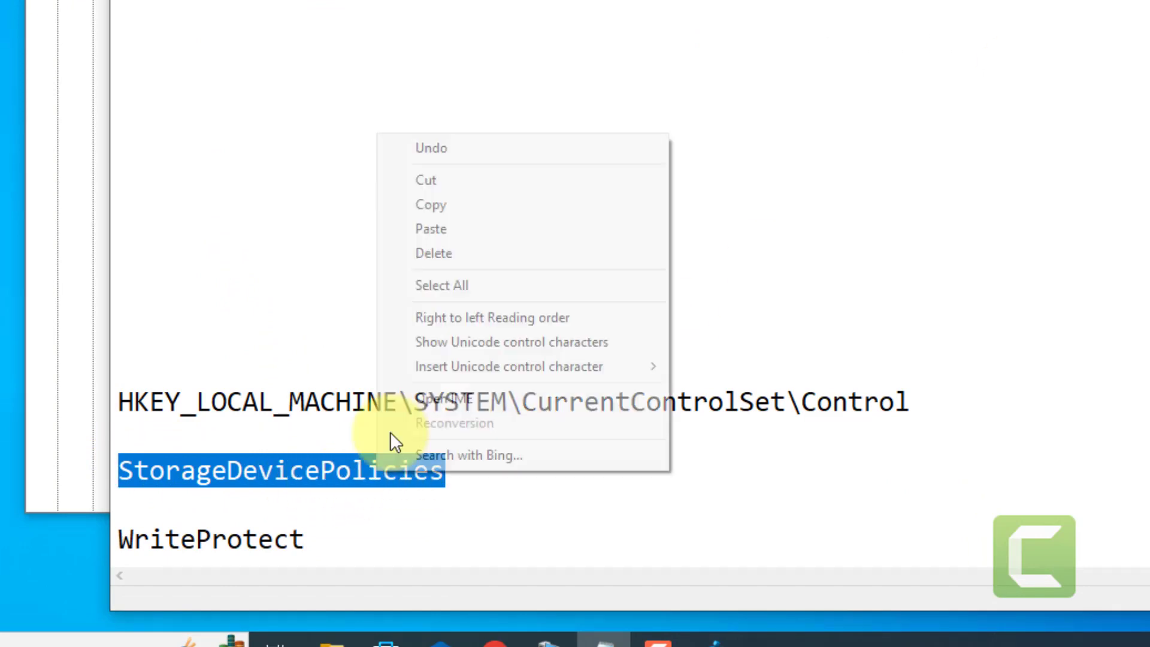
pyautogui.click(480, 206)
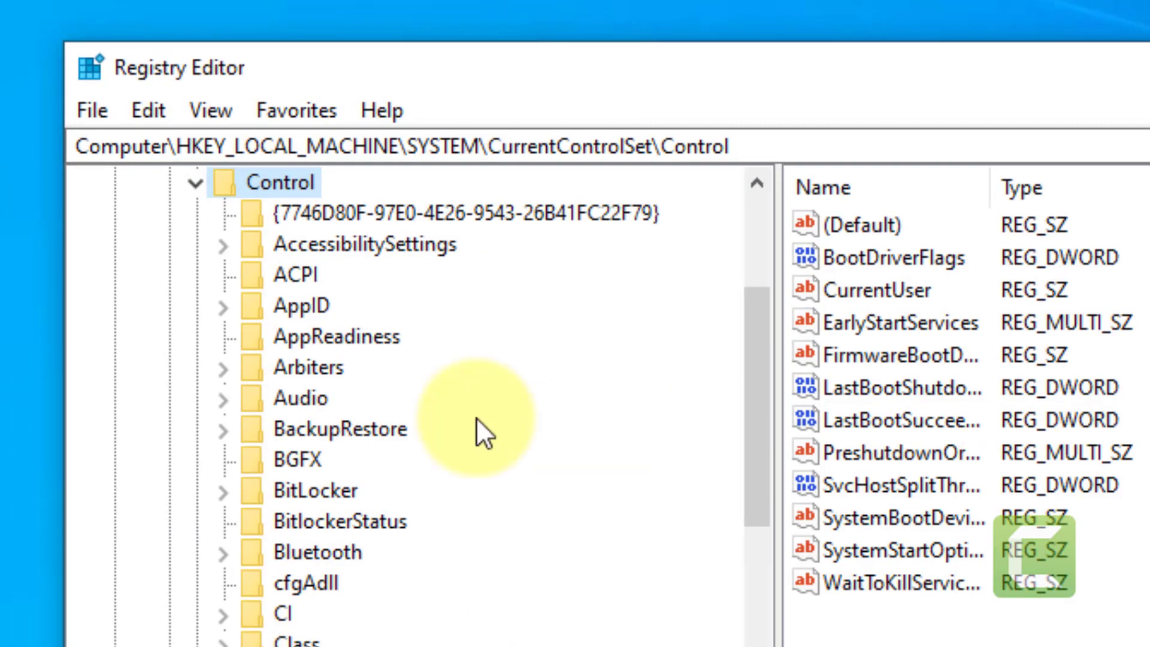
pyautogui.scroll(1, 320, 303)
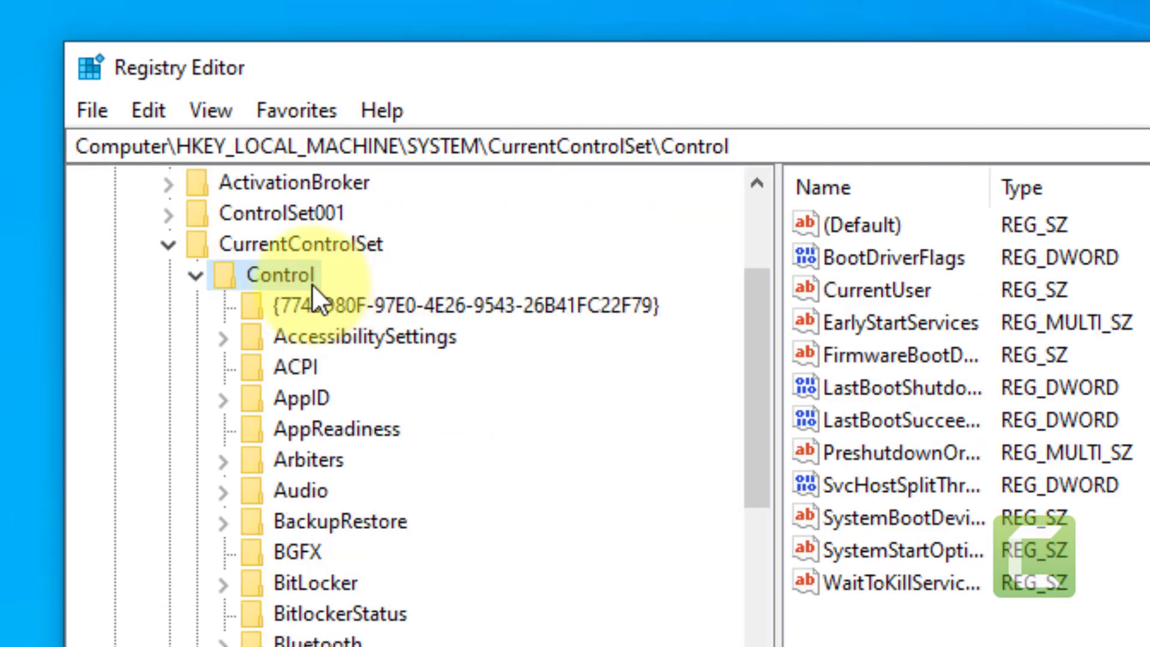
# Add a StorageDevicePolicies subkey under Control and open it
pyautogui.rightClick(314, 282)
pyautogui.moveTo(392, 345)
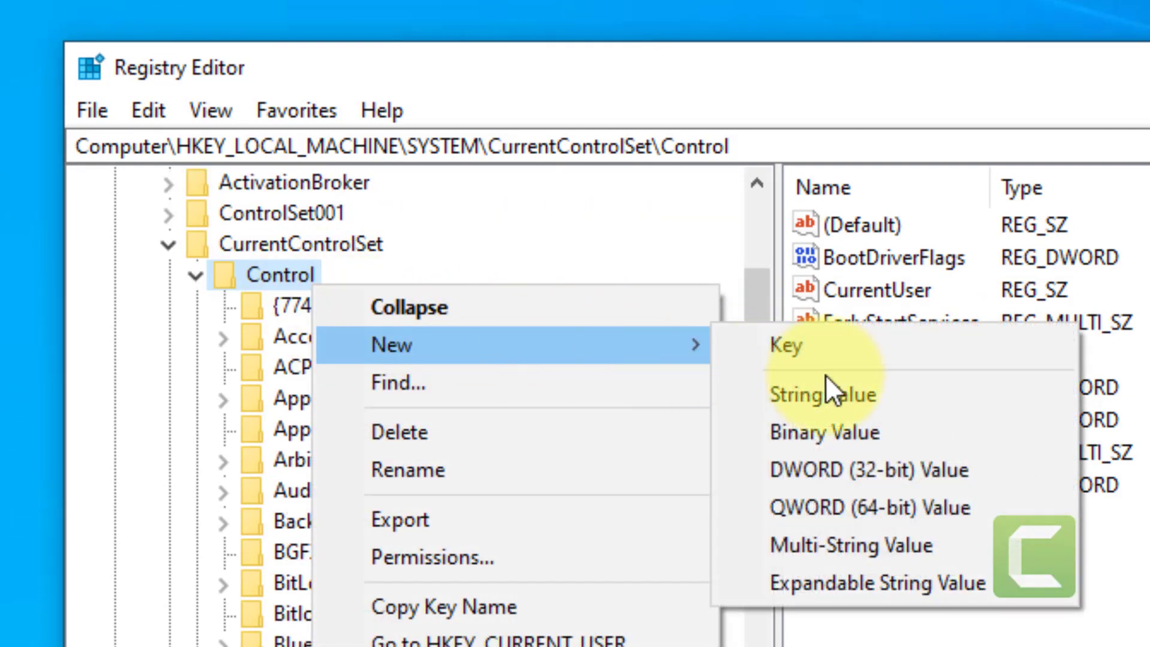
pyautogui.click(819, 352)
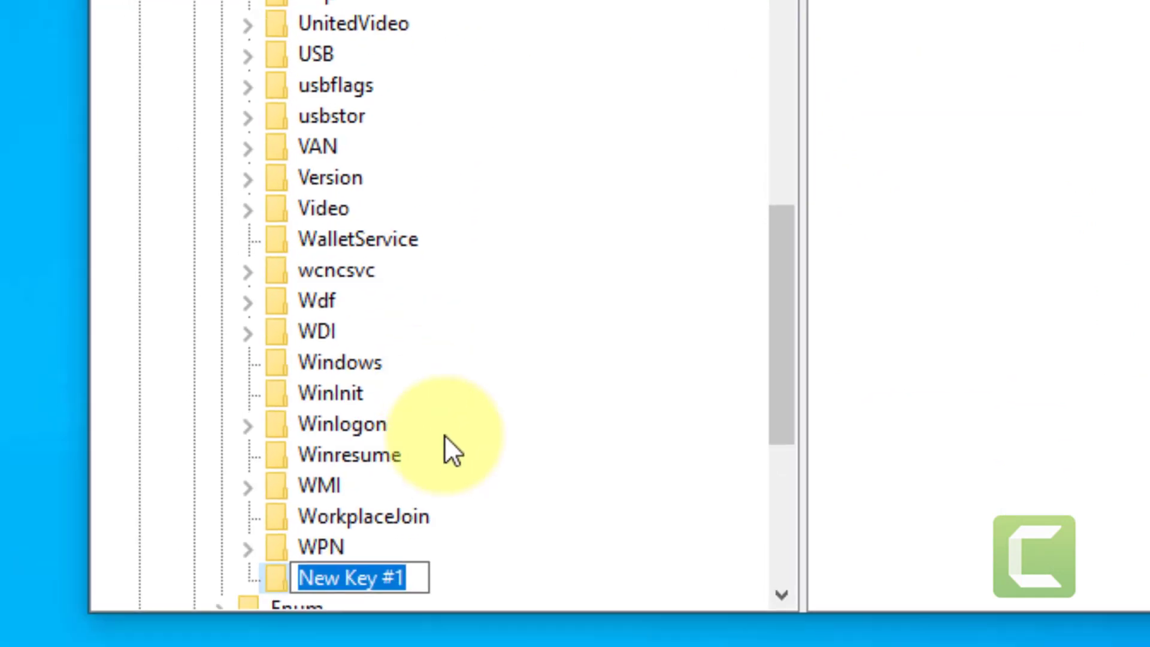
pyautogui.write('StorageDevicePolicies')
pyautogui.click(1026, 438)
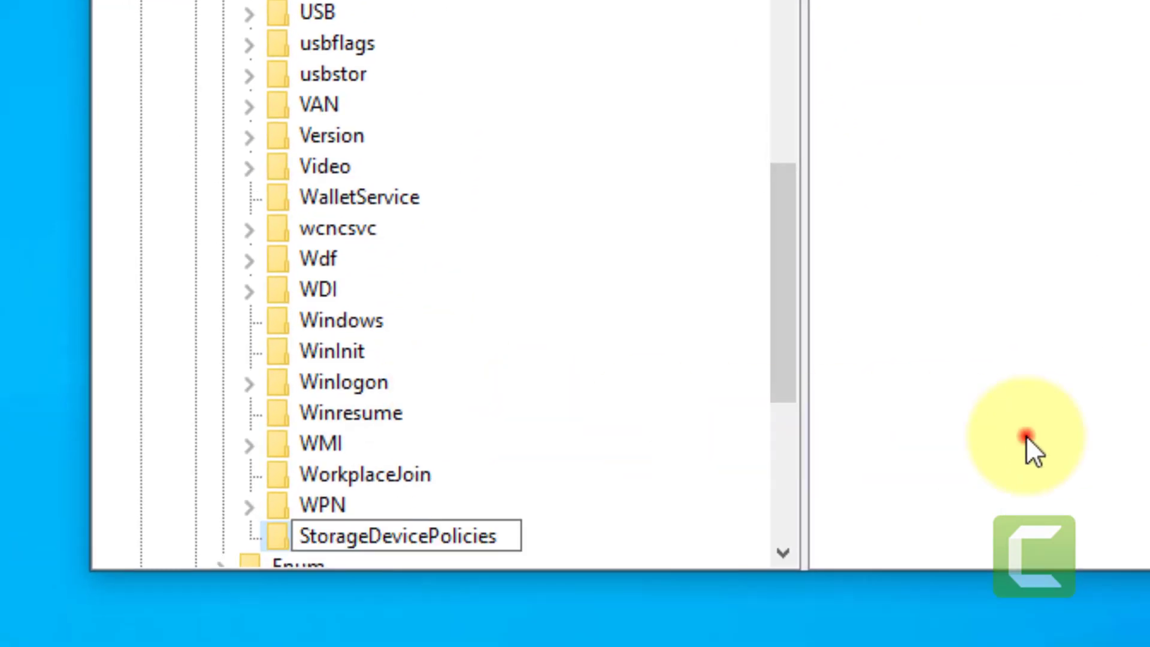
pyautogui.click(469, 523)
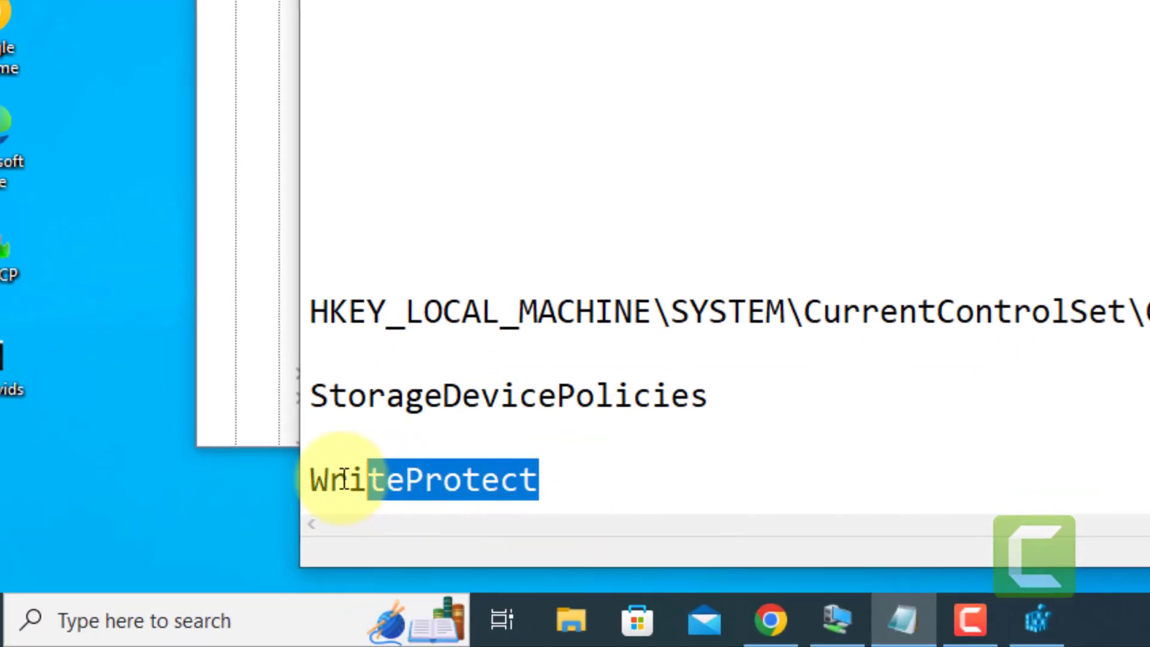
# Copy the name 'WriteProtect' from the notes
pyautogui.moveTo(537, 479); pyautogui.dragTo(297, 477)
pyautogui.rightClick(407, 476)
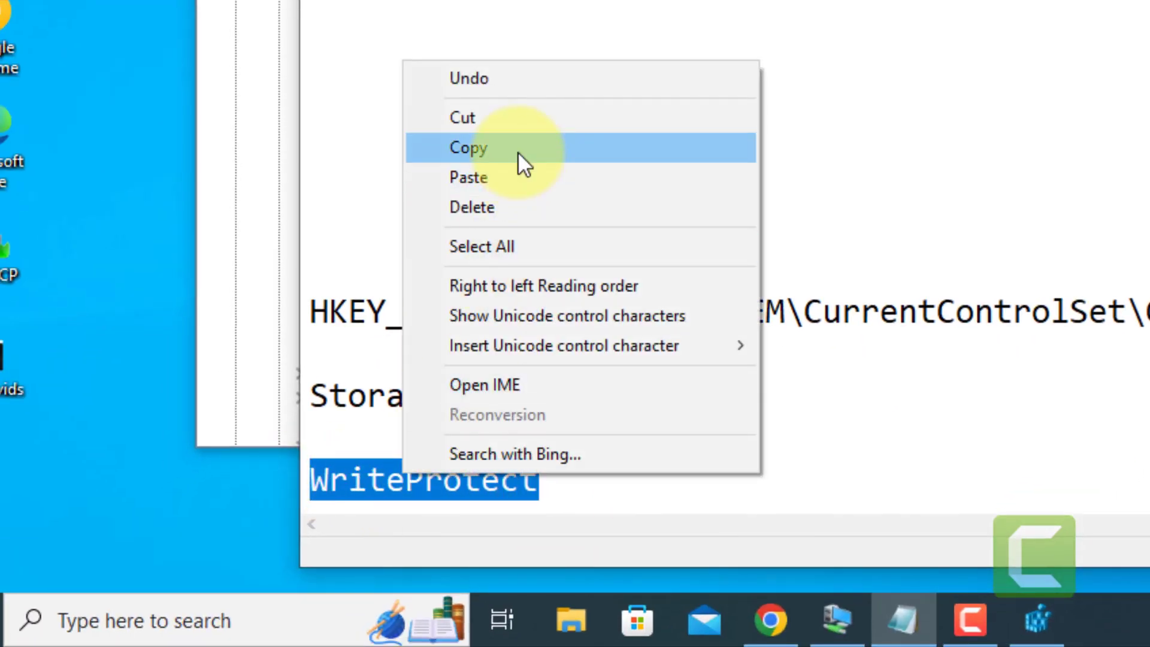
pyautogui.click(518, 150)
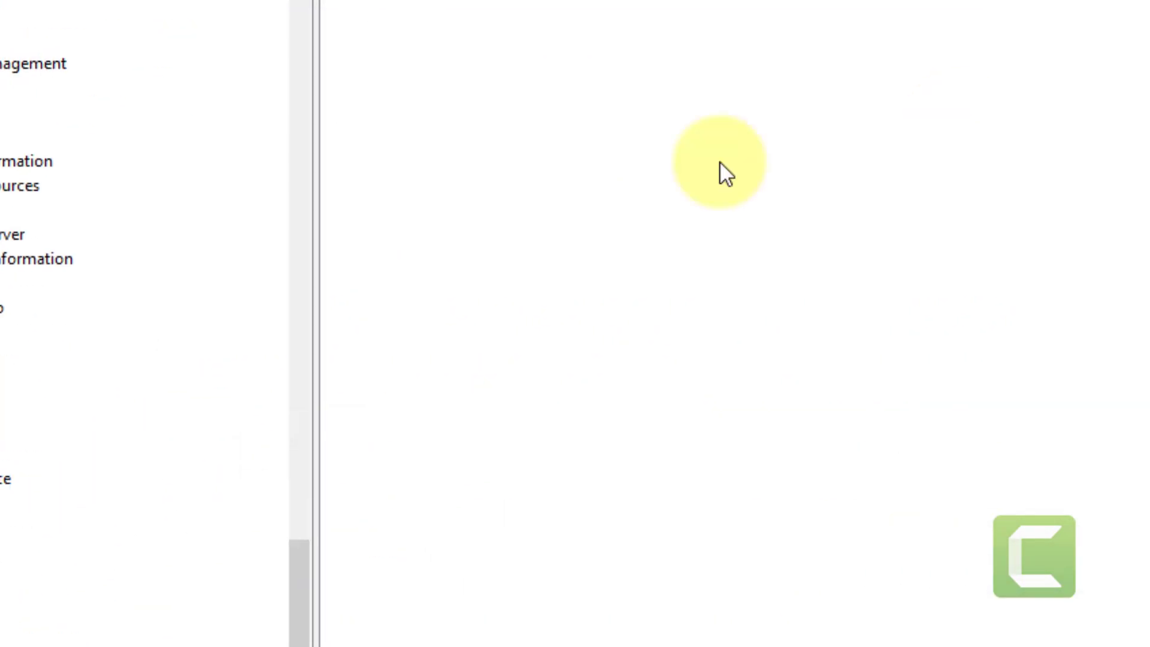
# Add a DWORD (32-bit) value named WriteProtect in StorageDevicePolicies
pyautogui.click(231, 198)
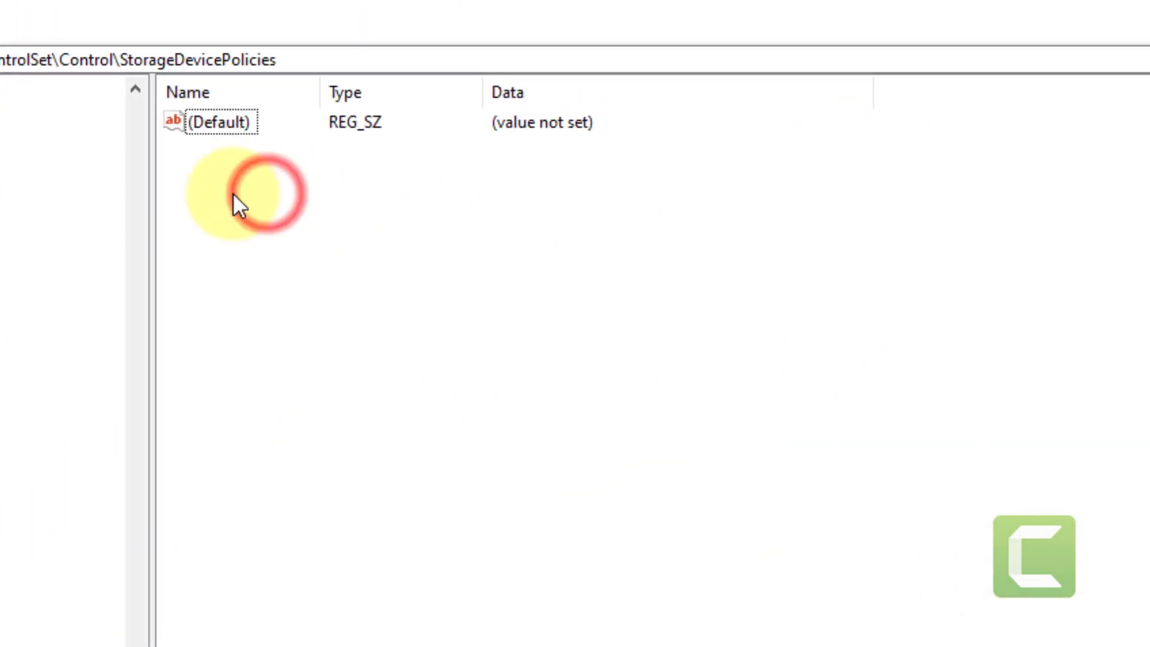
pyautogui.rightClick(198, 175)
pyautogui.click(196, 162)
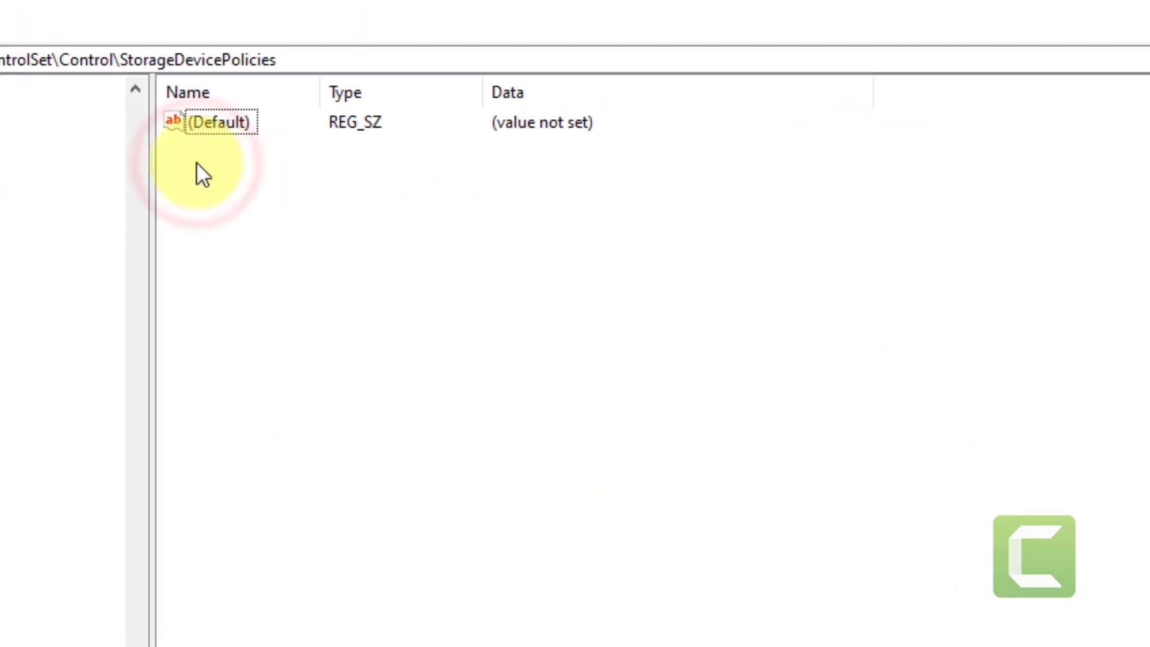
pyautogui.rightClick(196, 163)
pyautogui.moveTo(270, 181)
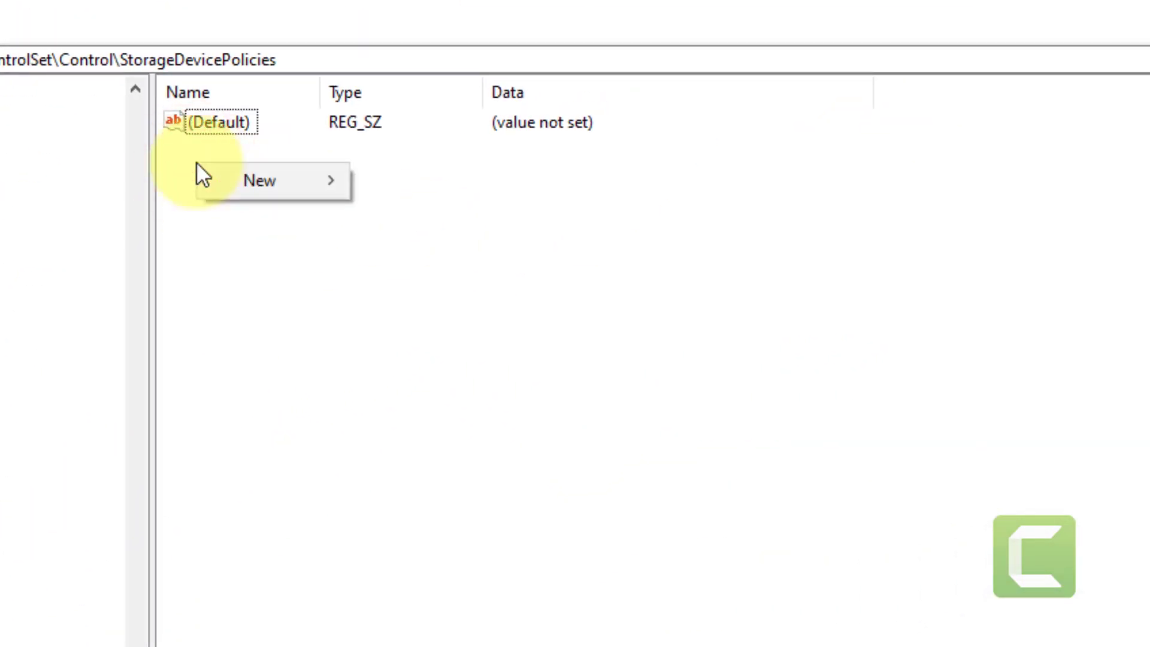
pyautogui.click(483, 282)
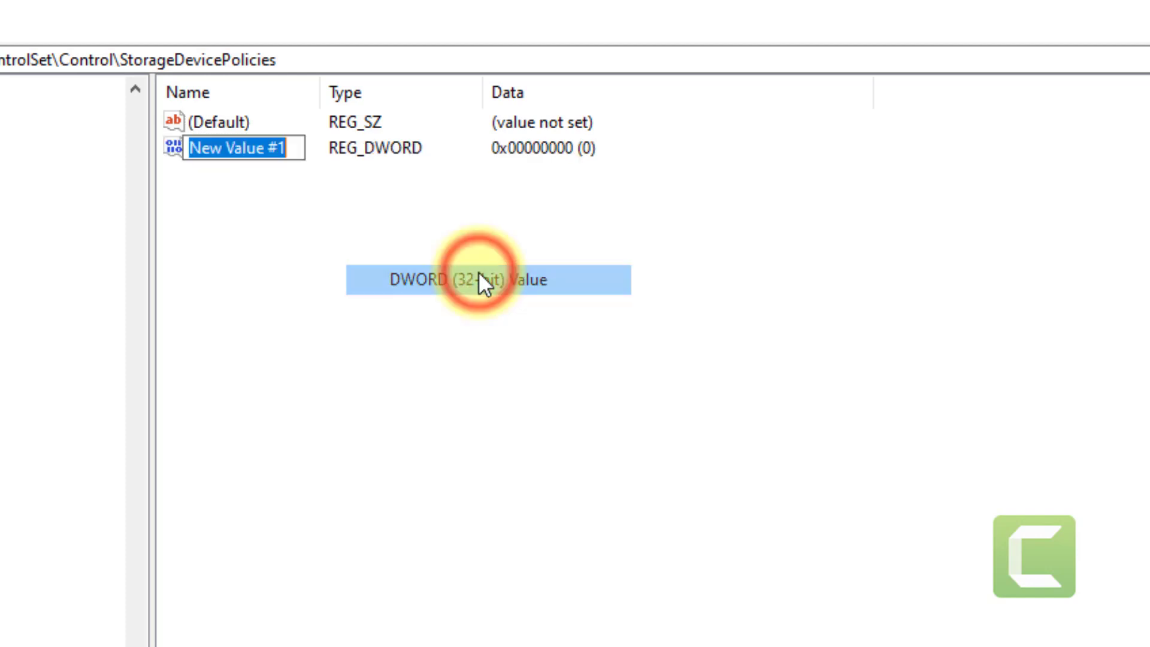
pyautogui.write('WriteProtect')
pyautogui.click(478, 271)
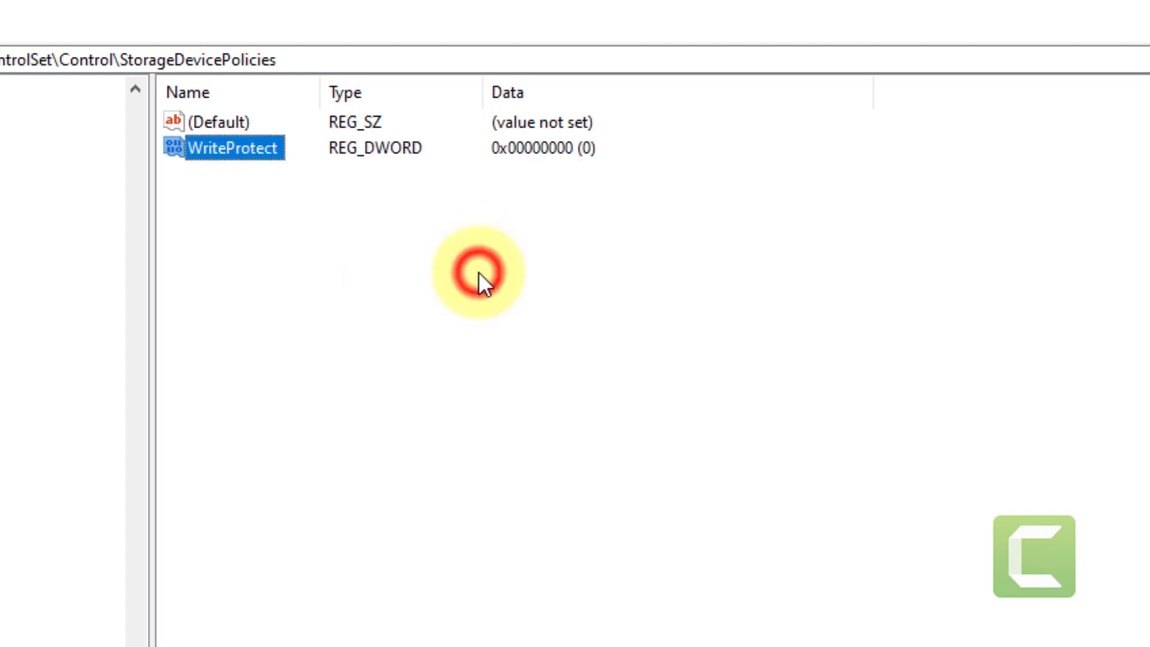
# Open WriteProtect and confirm its value data stays 0
pyautogui.click(589, 175)
pyautogui.doubleClick(588, 174)
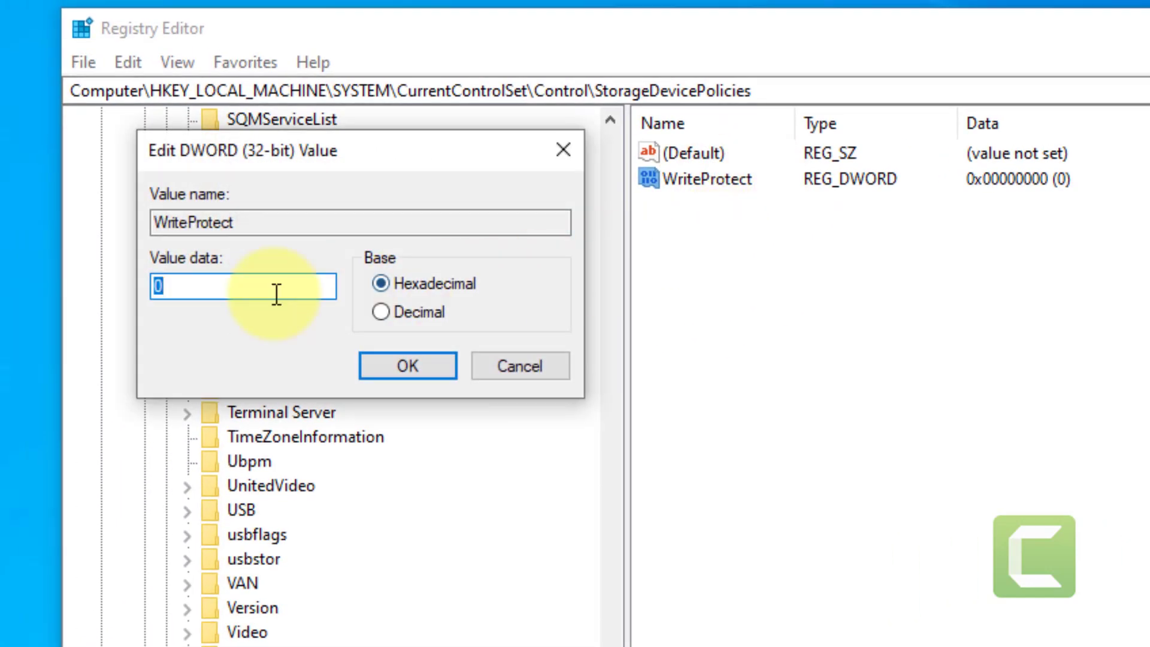
pyautogui.moveTo(218, 290); pyautogui.dragTo(75, 281)
pyautogui.click(438, 361)
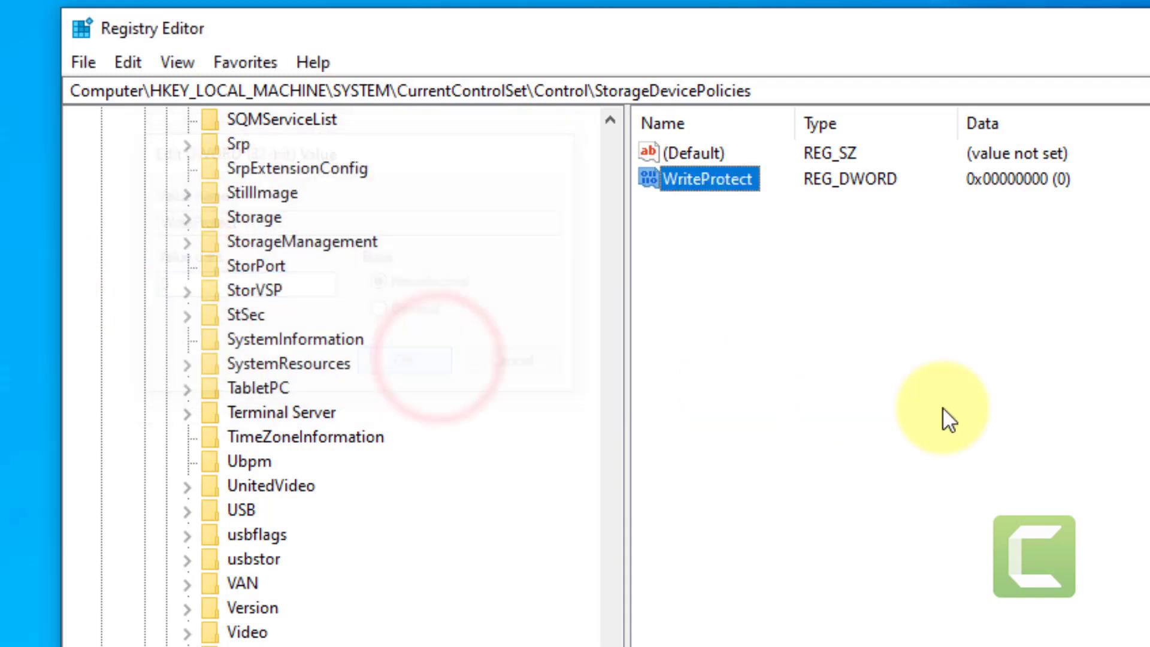